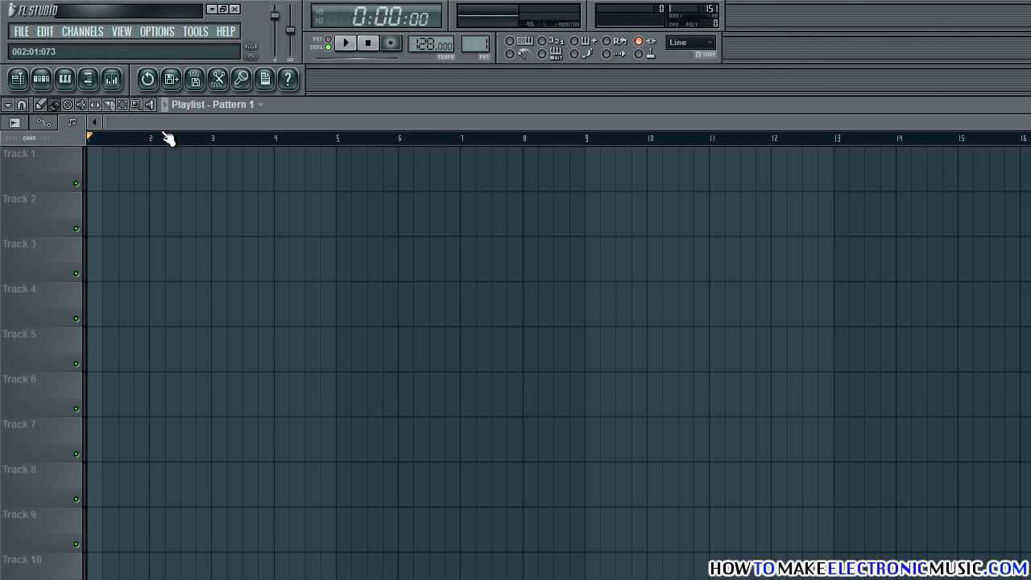
Step: Add a new 3x Osc instrument channel to the project
click(83, 31)
mouse_move(87, 48)
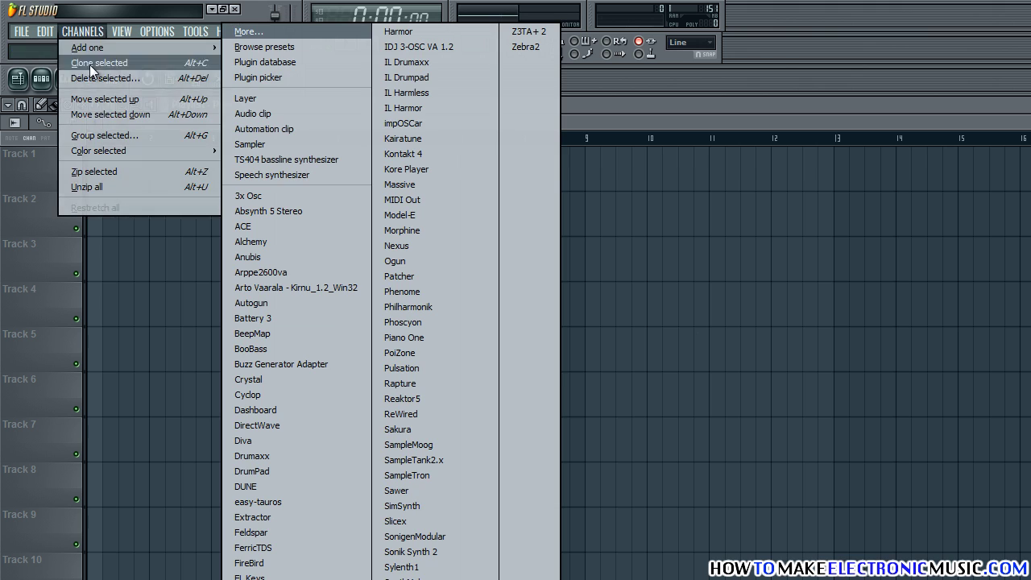
click(248, 195)
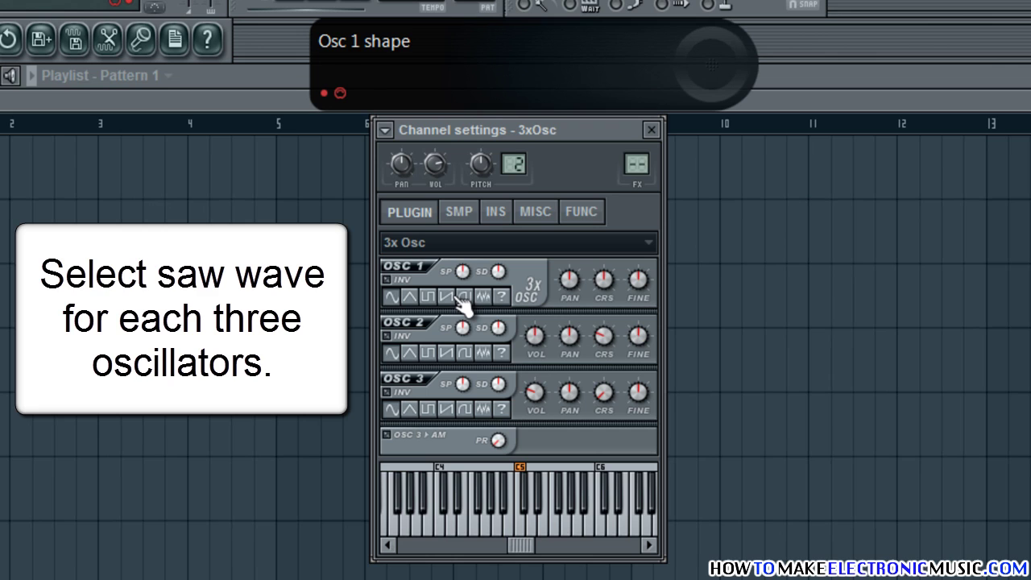
Step: Set all three oscillators to saw waves and turn the coarse pitch of oscillators 1 and 2 fully down
click(446, 297)
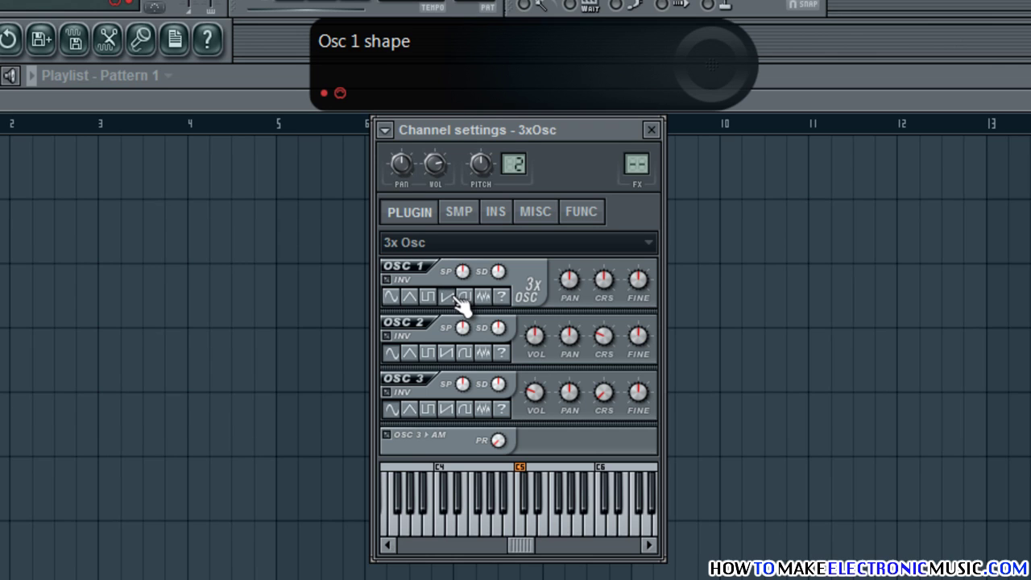
click(446, 408)
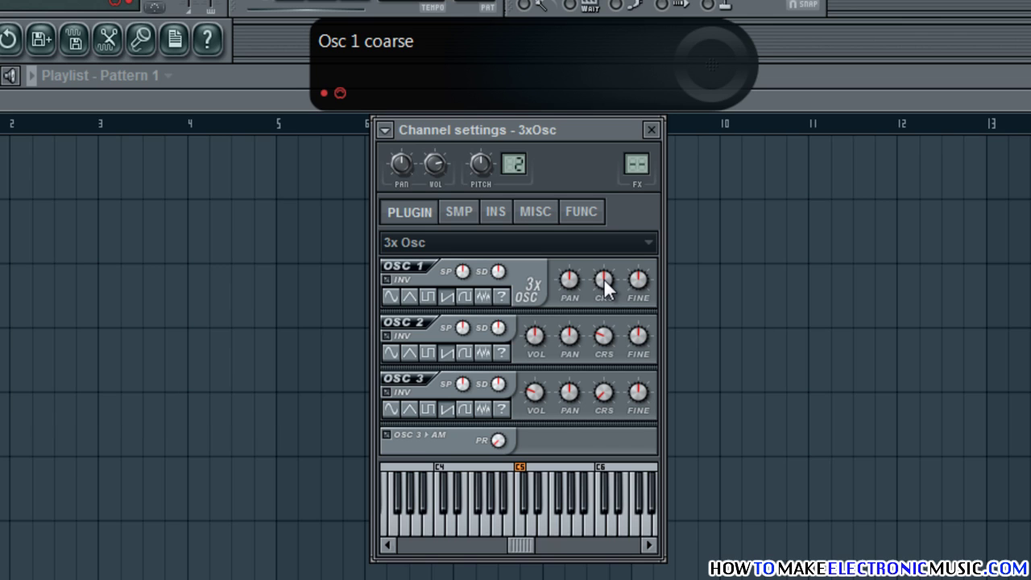
drag(604, 278, 609, 380)
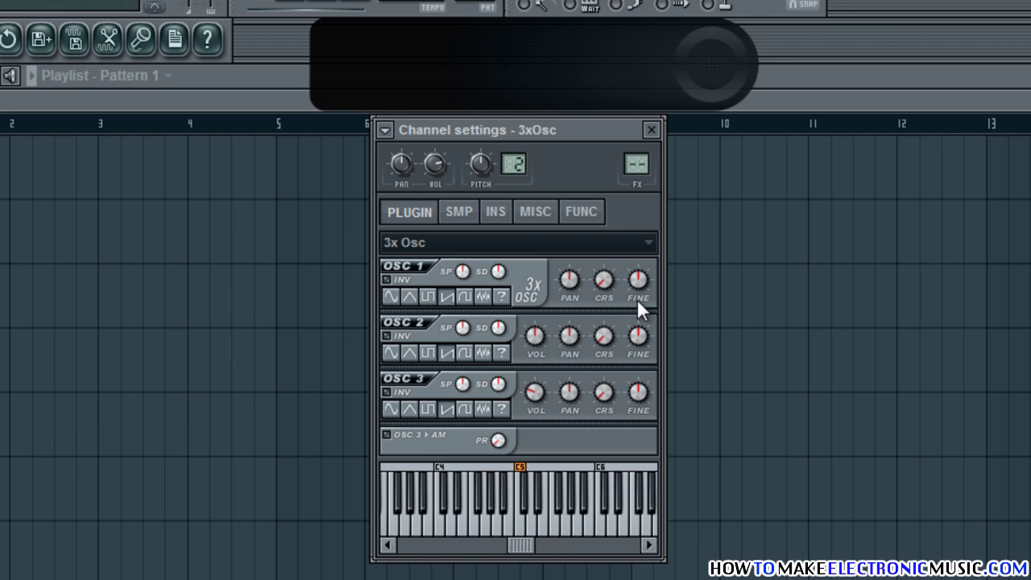
Step: Route the 3xOsc channel to mixer insert 2 and load Fruity Flanger into its first effect slot
click(385, 129)
click(422, 176)
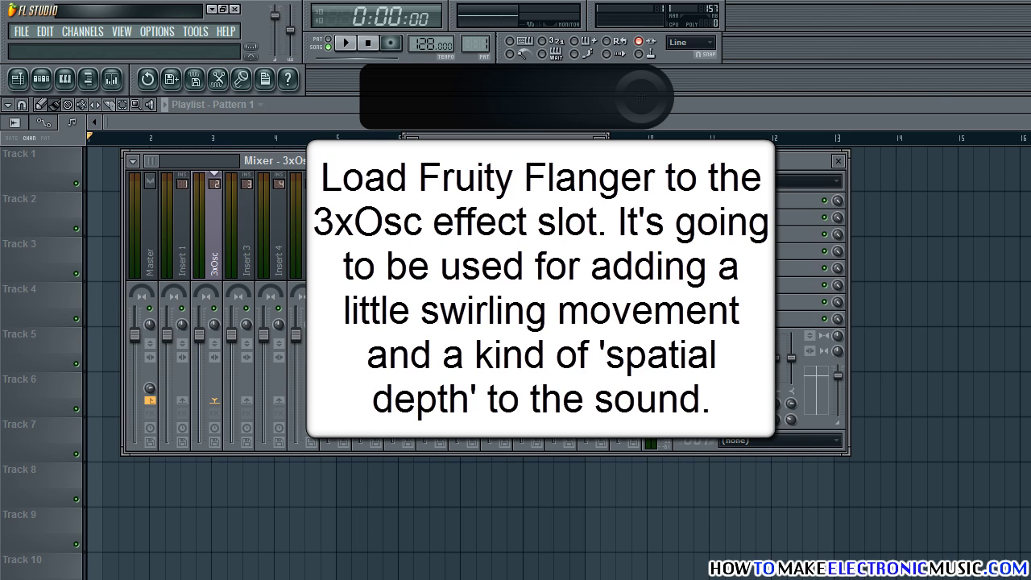
click(681, 201)
mouse_move(710, 219)
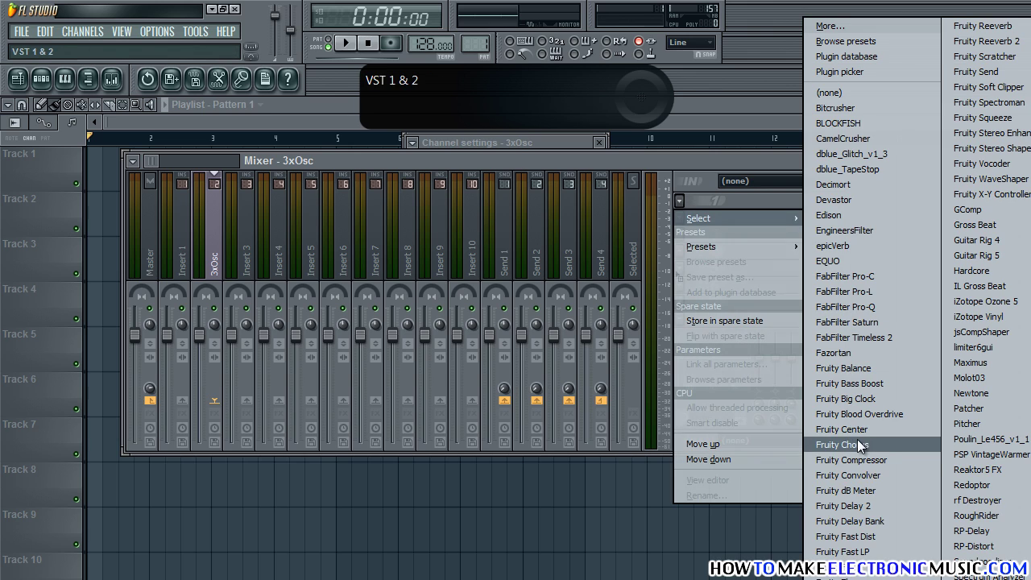
click(846, 568)
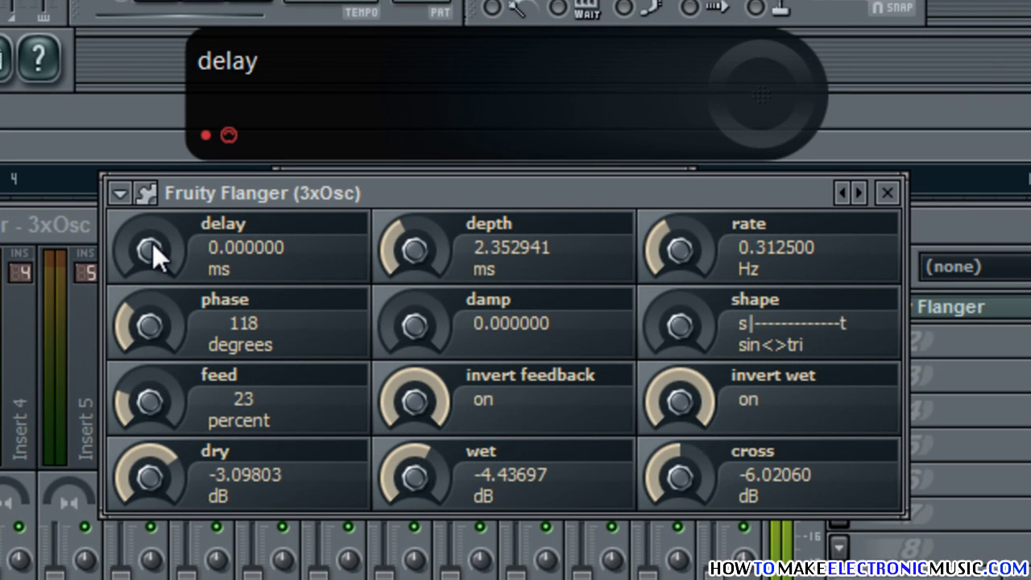
Step: Set the flanger's delay to about 2.44 ms, its depth to about 1.60 ms and its rate to about 0.106 Hz
drag(153, 243, 126, 71)
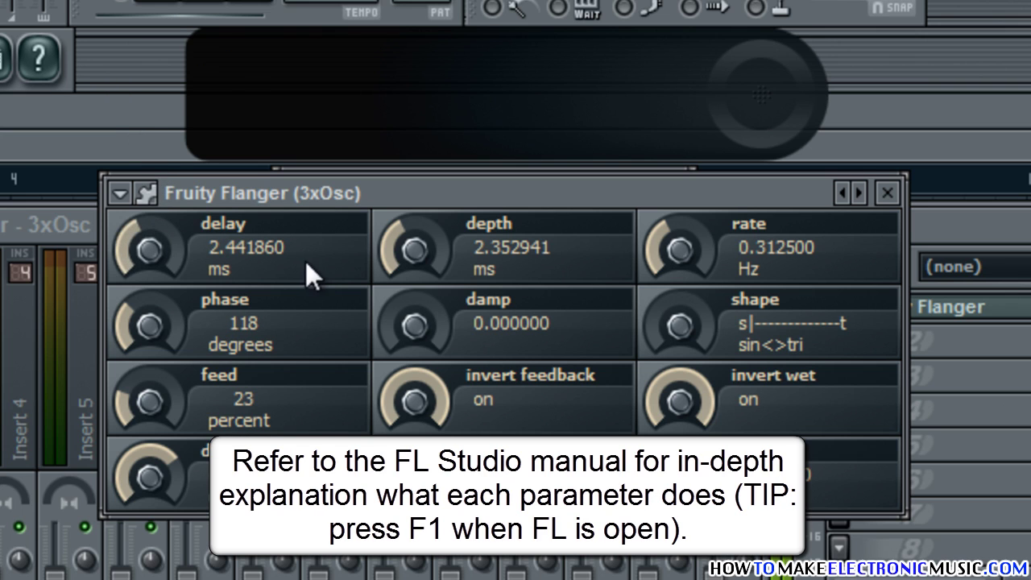
drag(414, 255, 419, 296)
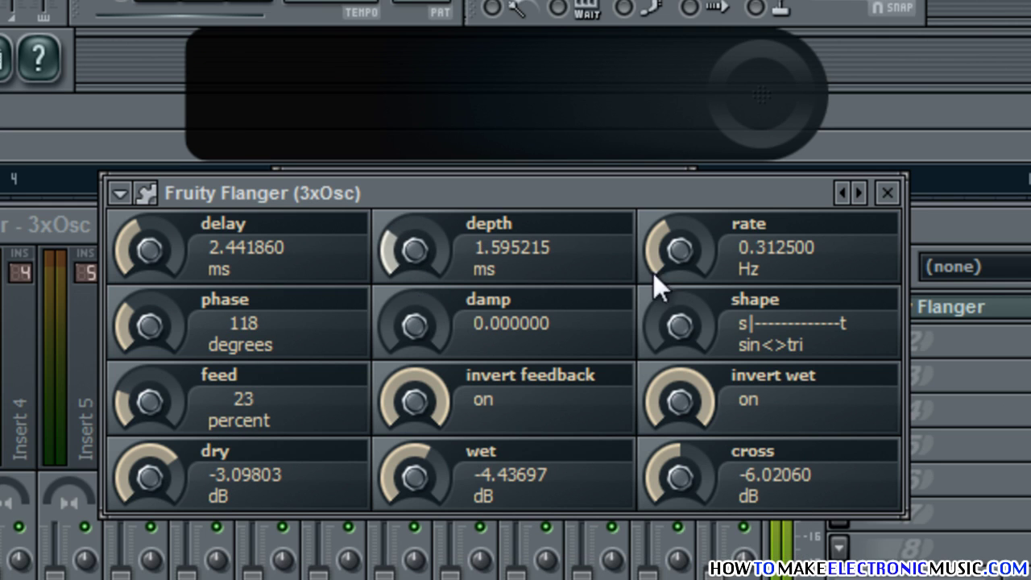
drag(696, 251, 698, 345)
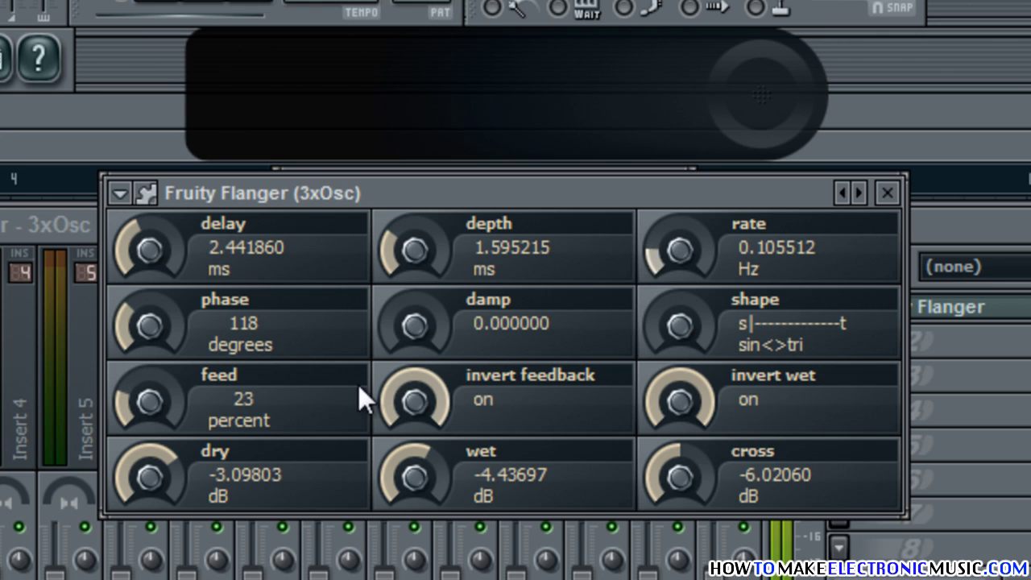
Step: Set the flanger's phase to 151 degrees, its damp to about 0.777 and its shape midway between sine and triangle
drag(150, 335, 146, 298)
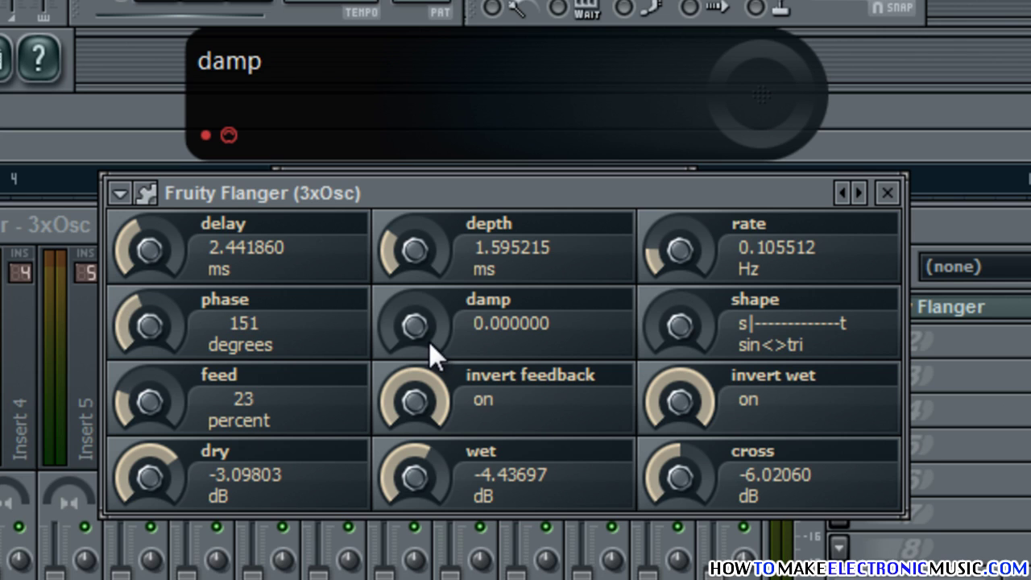
drag(419, 323, 375, 4)
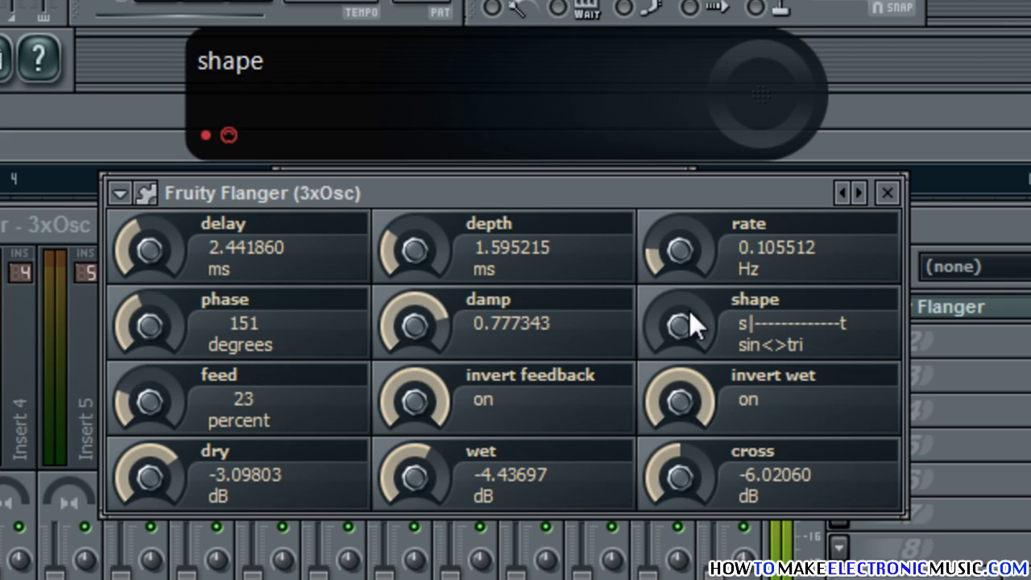
drag(688, 316, 677, 129)
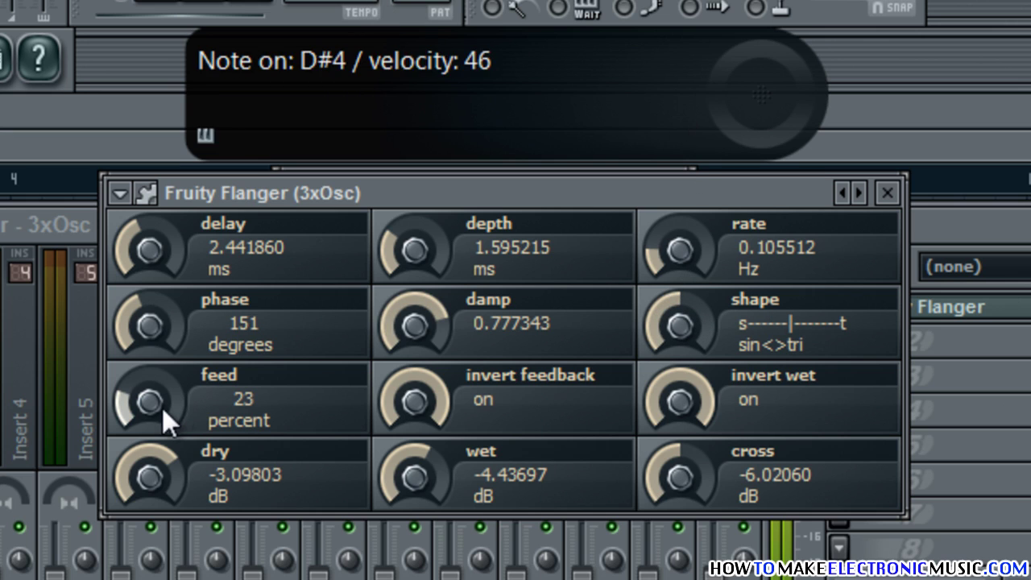
Step: Set the flanger's feed to 58 percent, dry to about -4.02 dB, wet to -21.08 dB and cross to -3.71 dB, then close it
drag(162, 408, 127, 261)
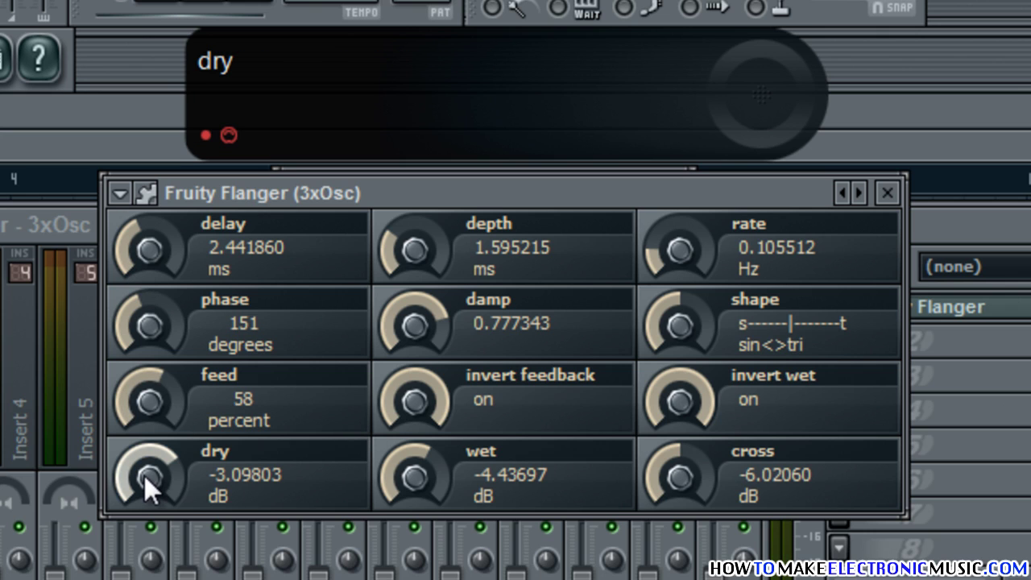
drag(144, 476, 163, 505)
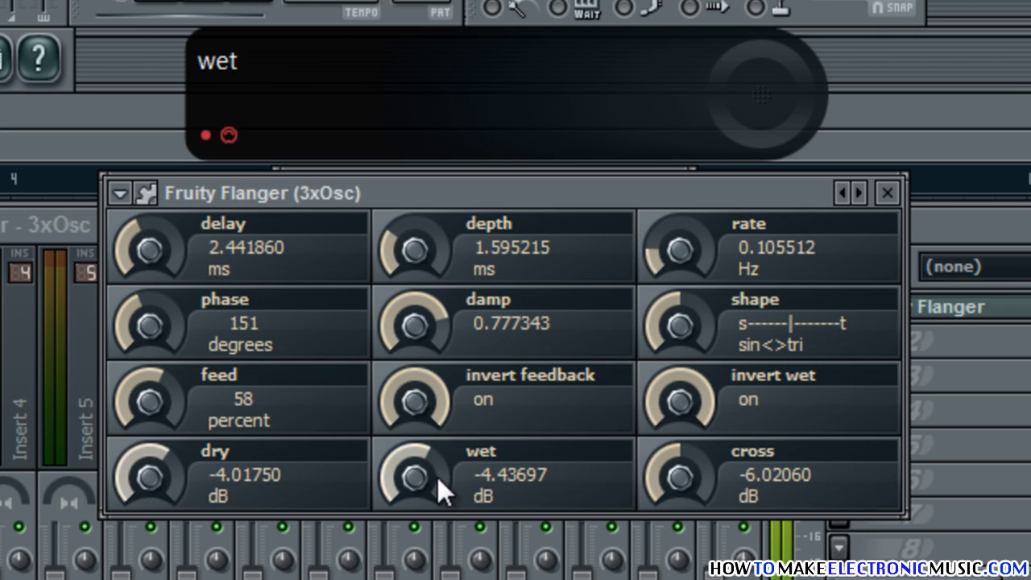
drag(437, 477, 445, 579)
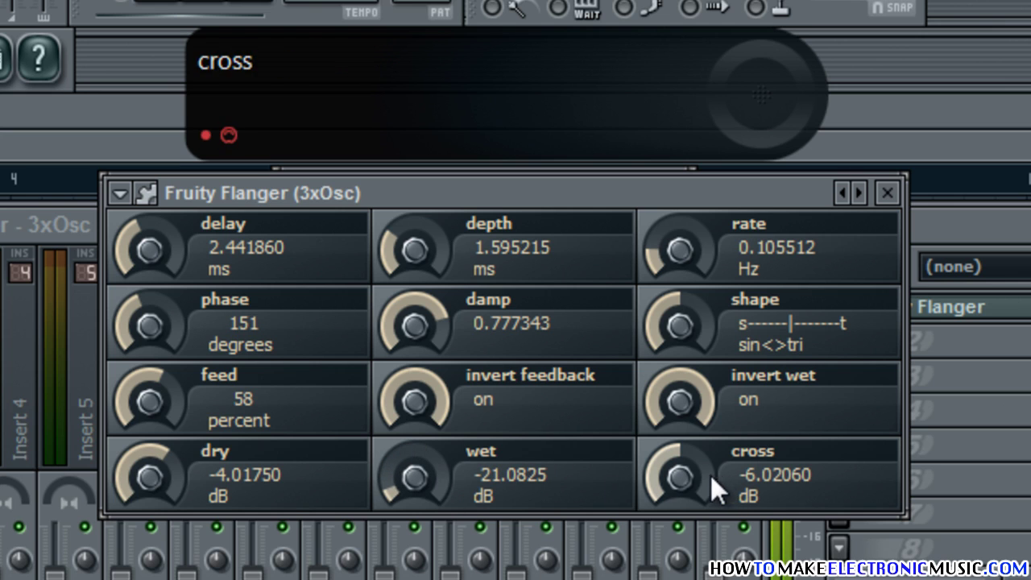
drag(703, 476, 693, 411)
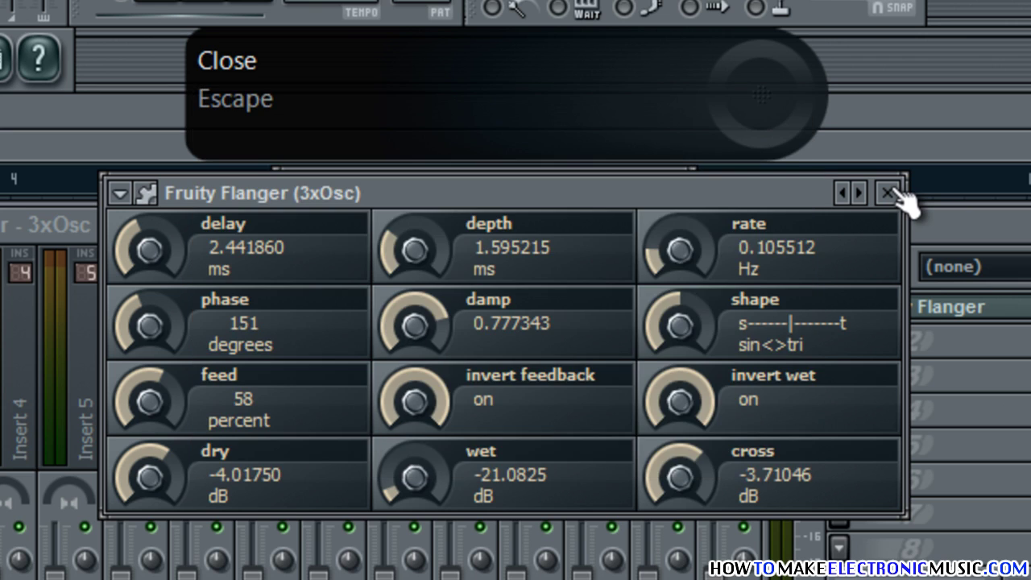
click(889, 194)
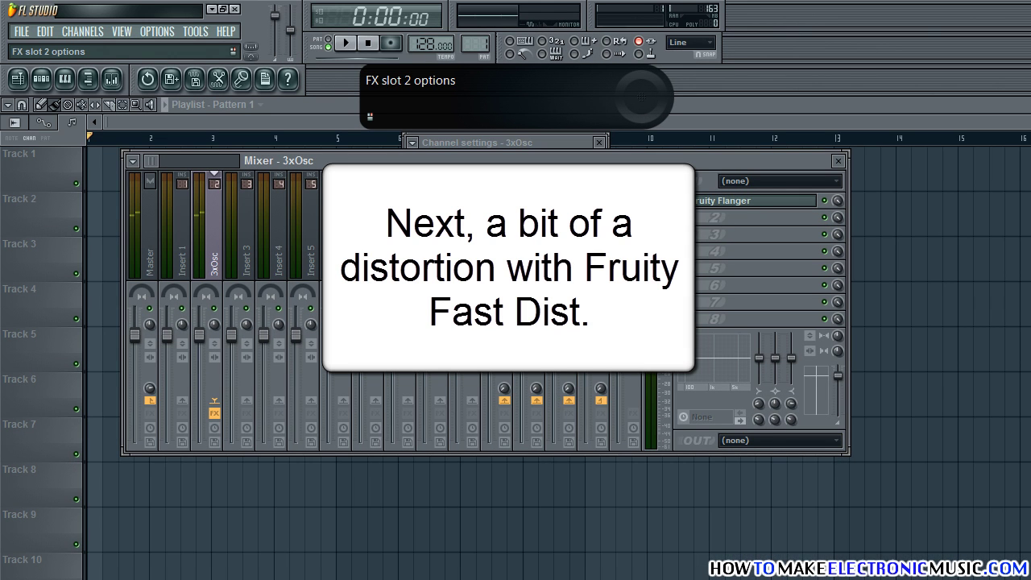
Step: Load Fruity Fast Dist into the second effect slot and lower the 3xOsc mixer track's volume
click(680, 217)
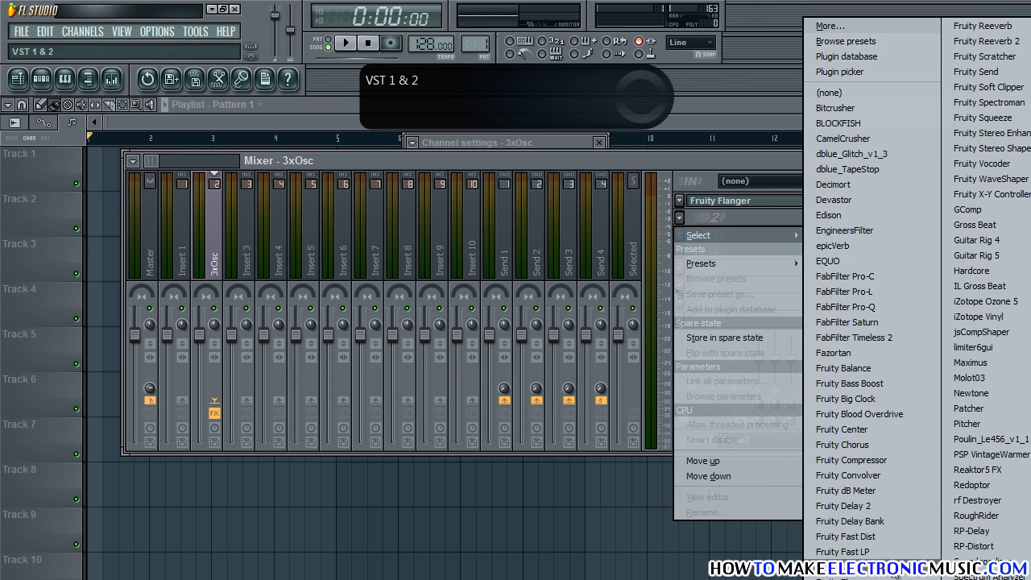
click(881, 537)
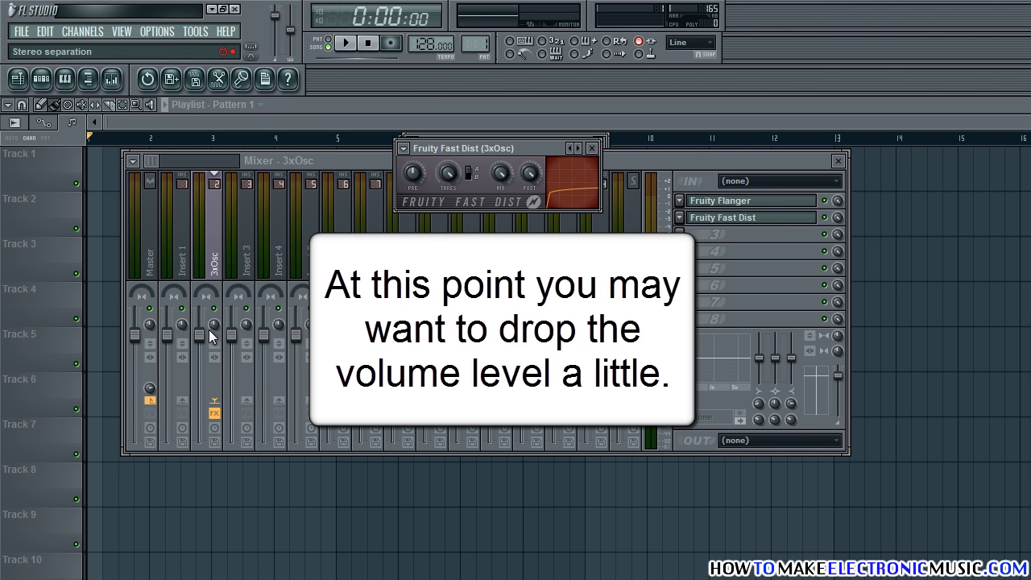
drag(201, 336, 214, 419)
Step: Switch Fruity Fast Dist to distortion type B, raise its pre-amp level and close the plugin
click(480, 152)
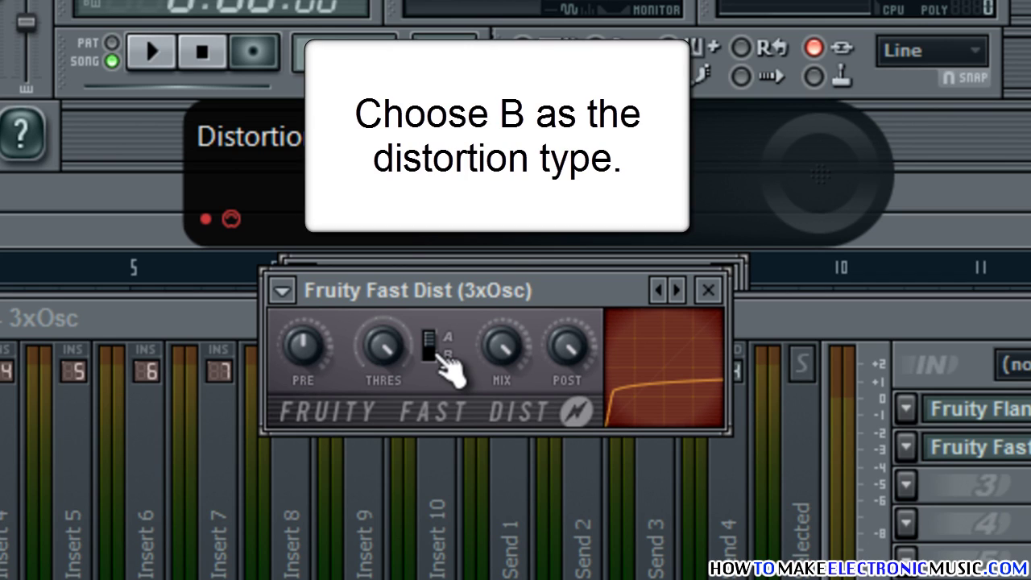
click(435, 355)
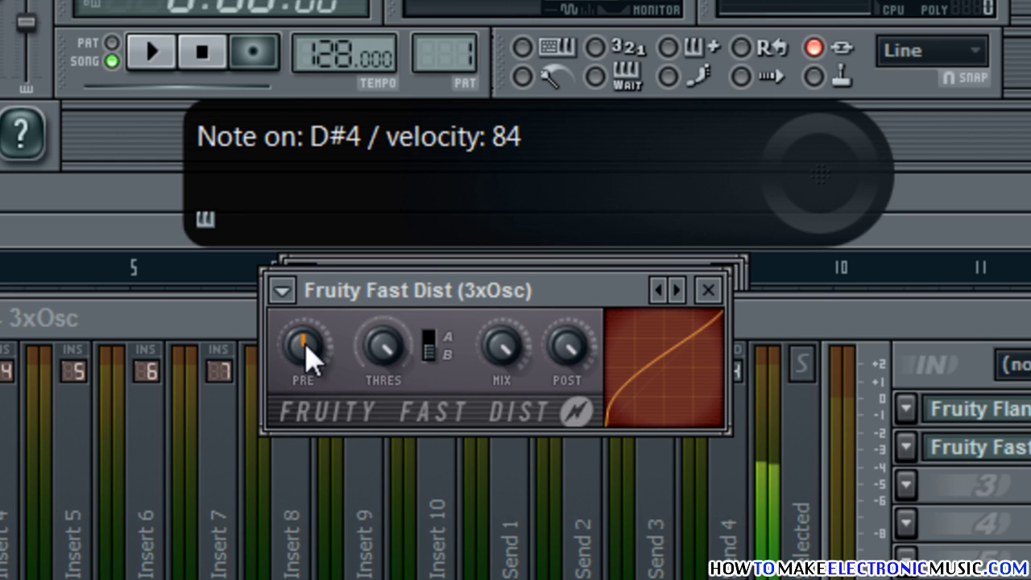
drag(304, 348, 318, 304)
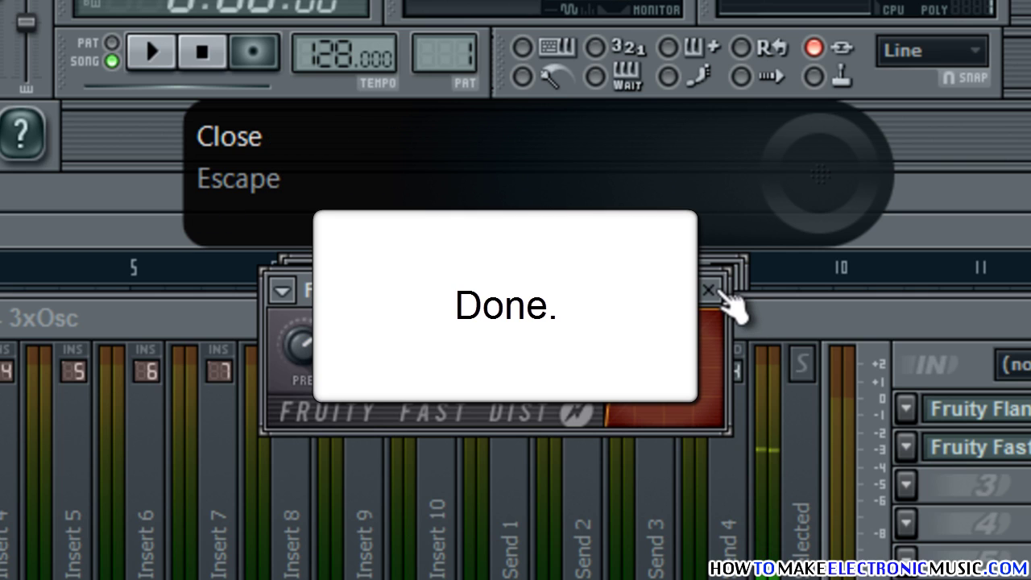
click(720, 295)
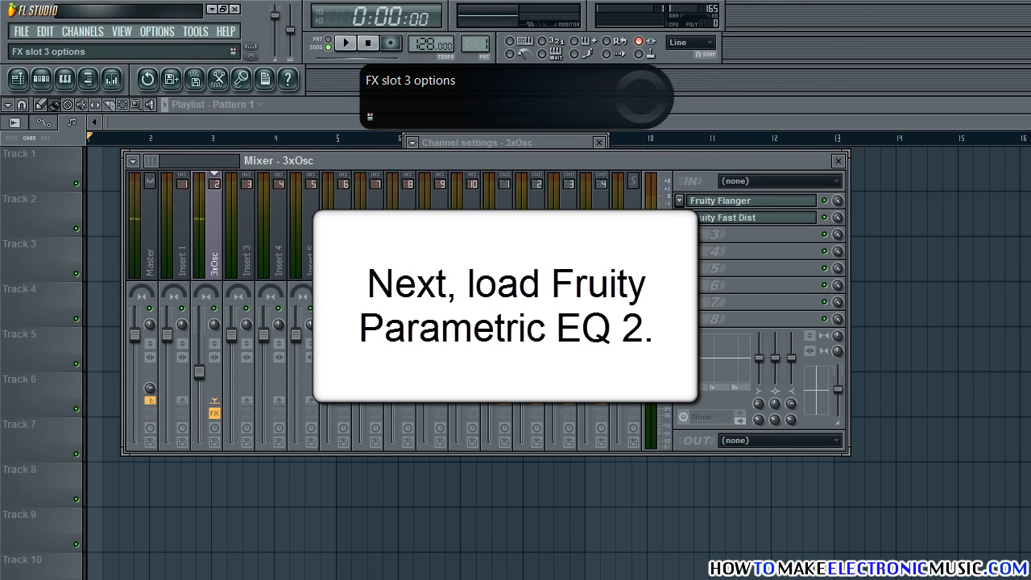
Step: Load Fruity Parametric EQ 2 into the third effect slot and boost band 6 by about 10.3 dB at 2896 Hz with 64% bandwidth
click(684, 231)
mouse_move(699, 252)
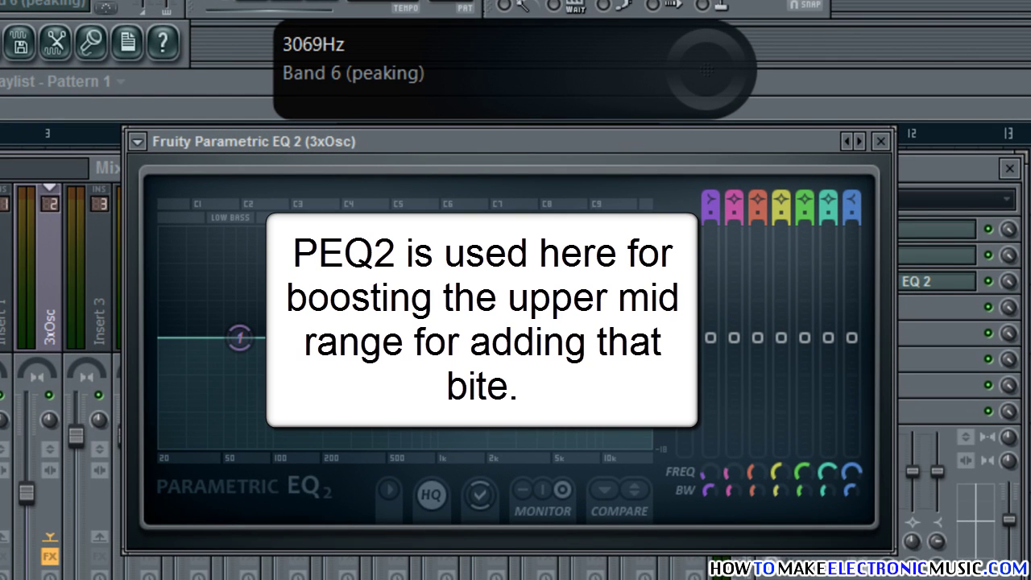
key(space)
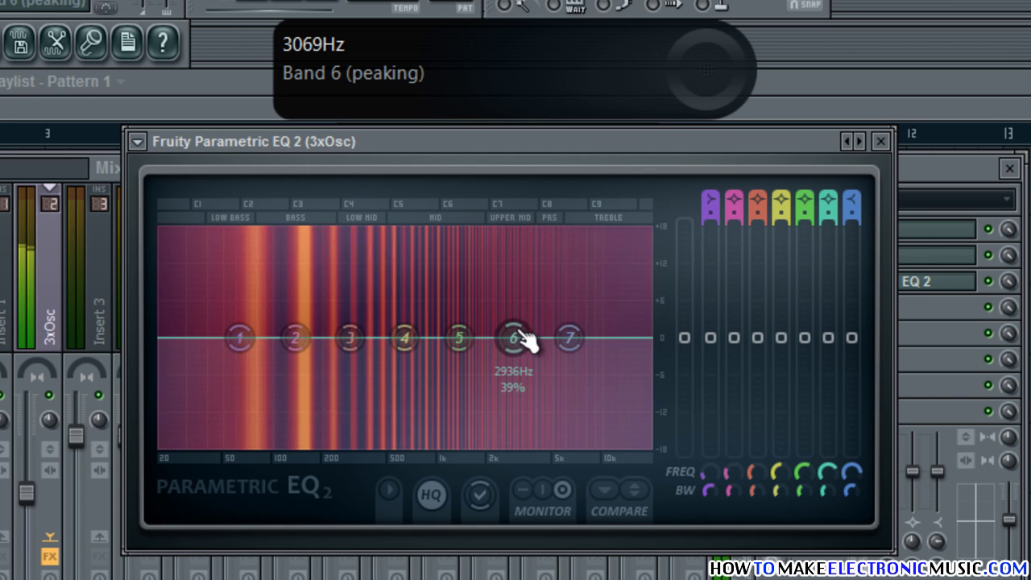
drag(524, 338, 515, 279)
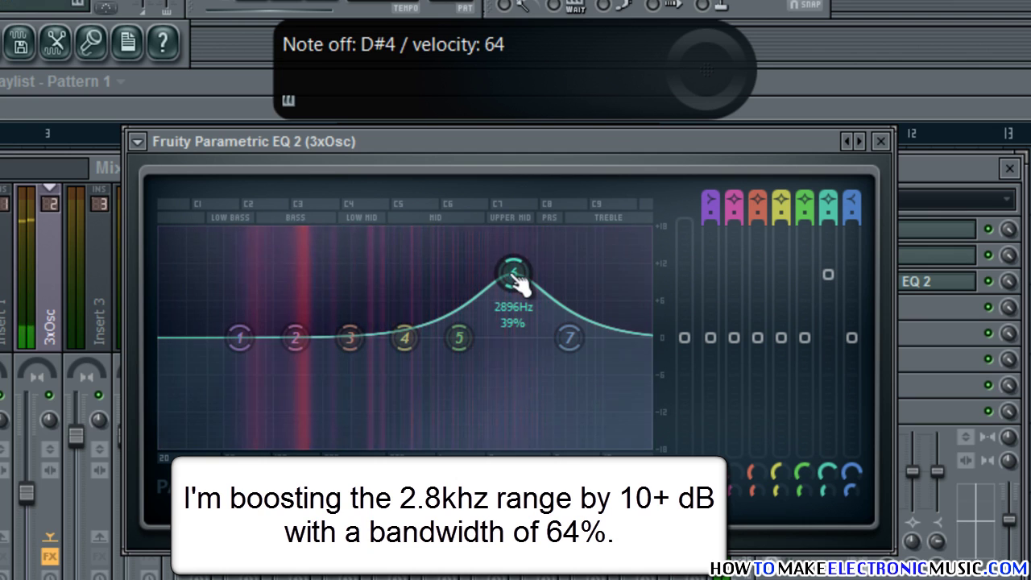
scroll(516, 282, up, 4)
scroll(516, 282, up, 3)
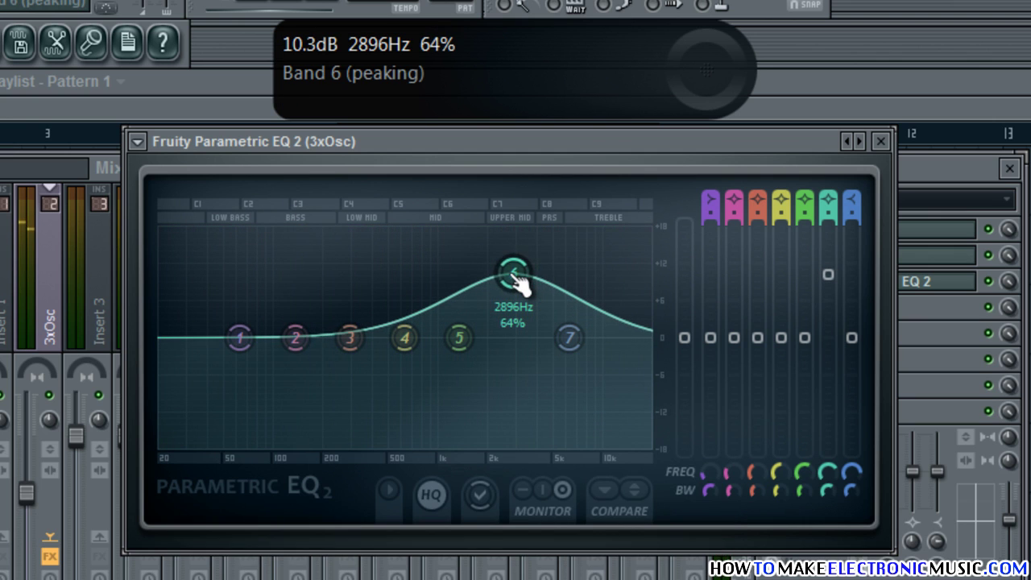
click(885, 143)
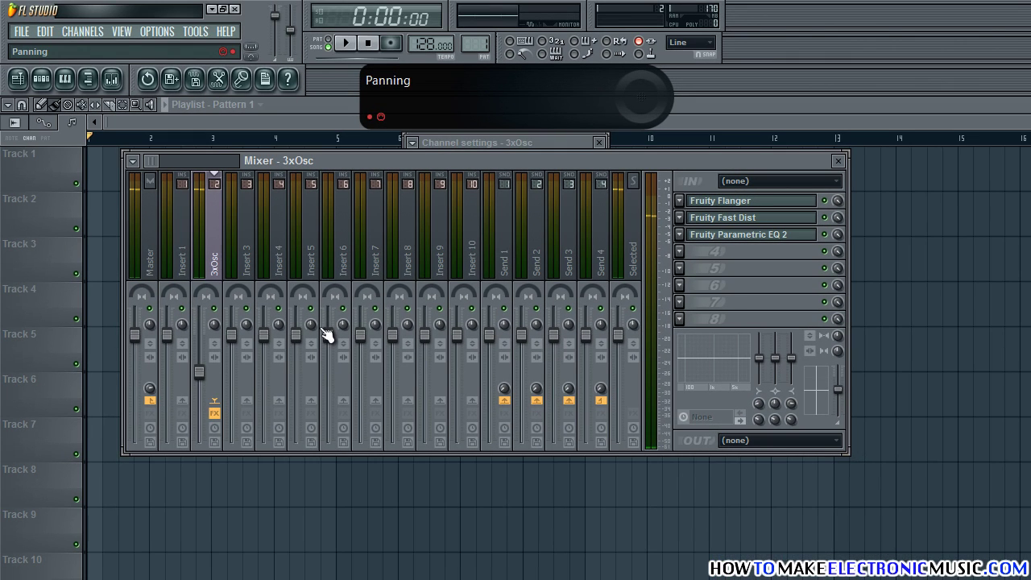
Step: Lower the 3xOsc mixer track's volume slightly further and close the mixer and channel settings windows
drag(207, 388, 210, 406)
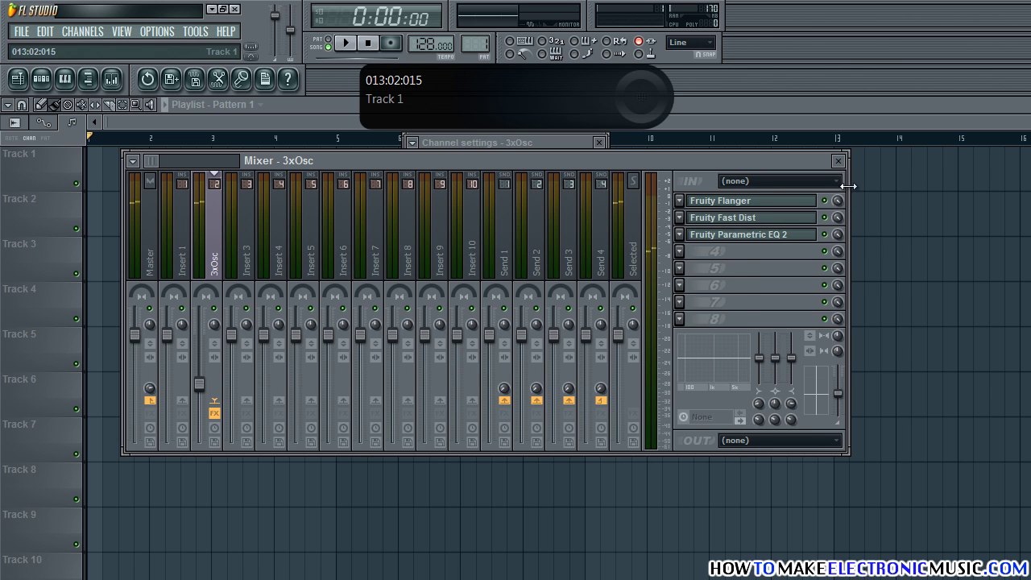
click(838, 161)
click(599, 143)
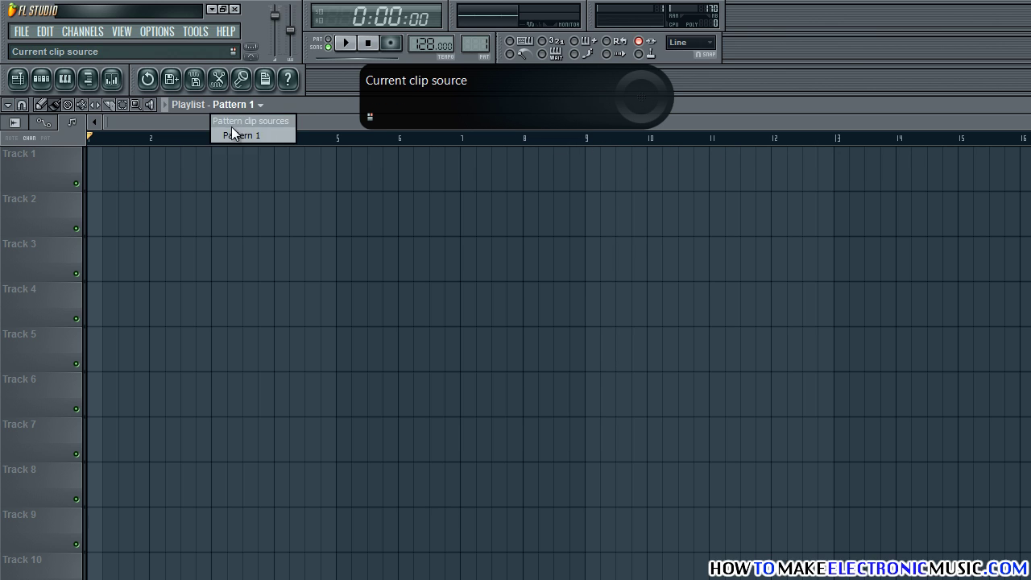
Step: Place a Pattern 1 clip at bar 1 of Track 1 and open the piano roll for 3xOsc
click(95, 171)
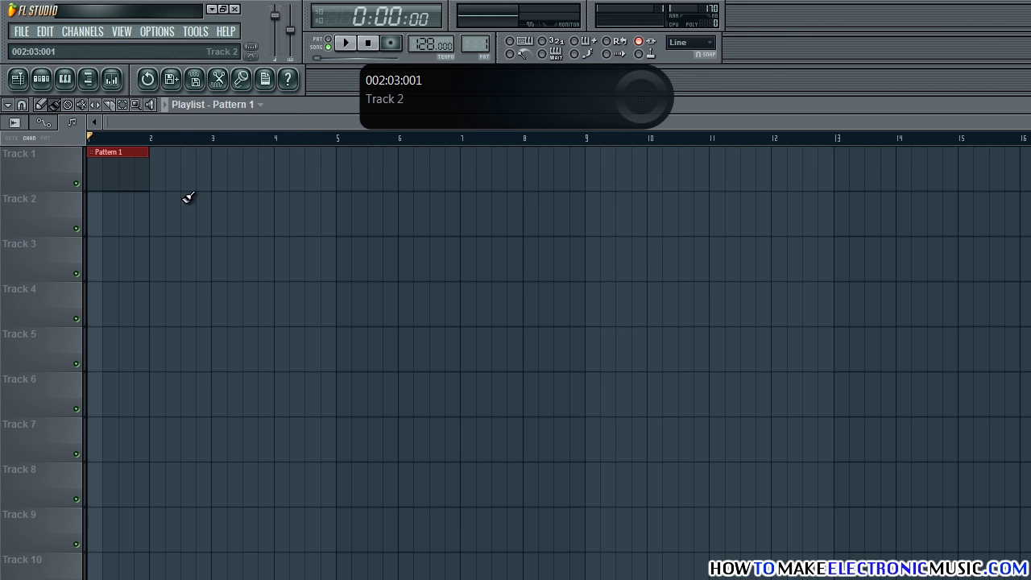
double_click(108, 166)
right_click(252, 280)
click(283, 278)
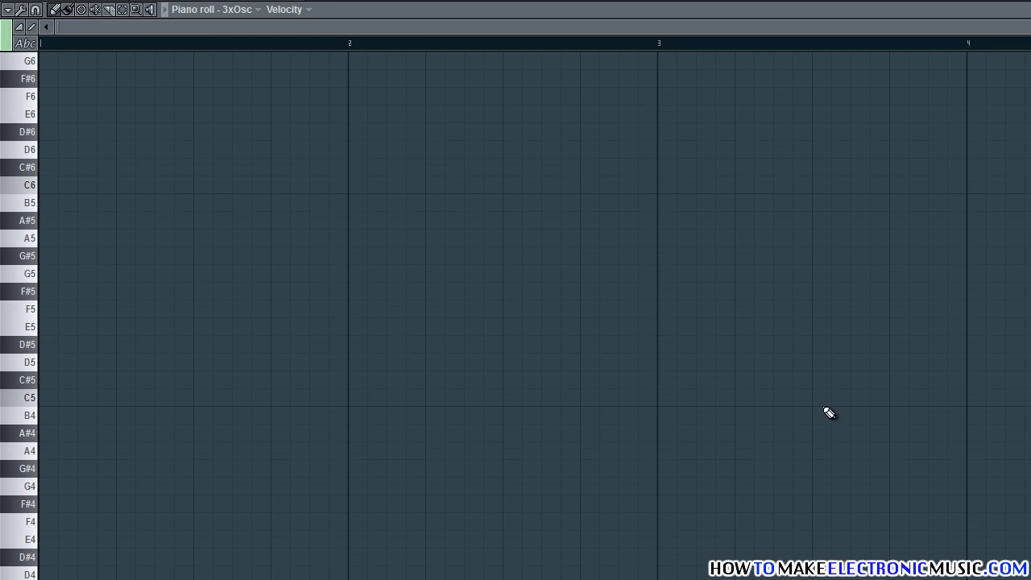
drag(43, 26, 43, 31)
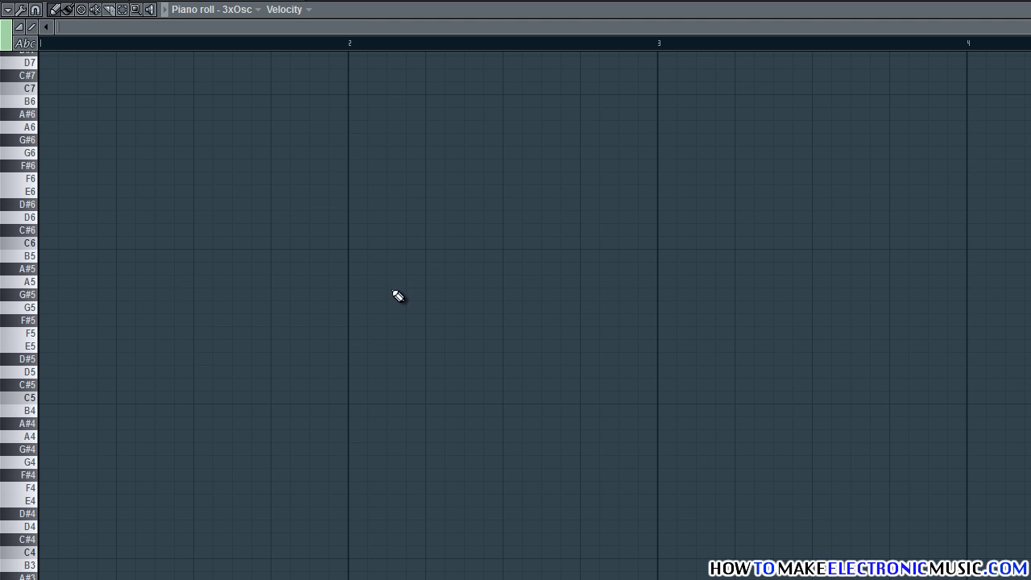
Step: Place a three-step D#4 note at bar 1 and a one-step C4 slide note under its middle
scroll(186, 316, down, 2)
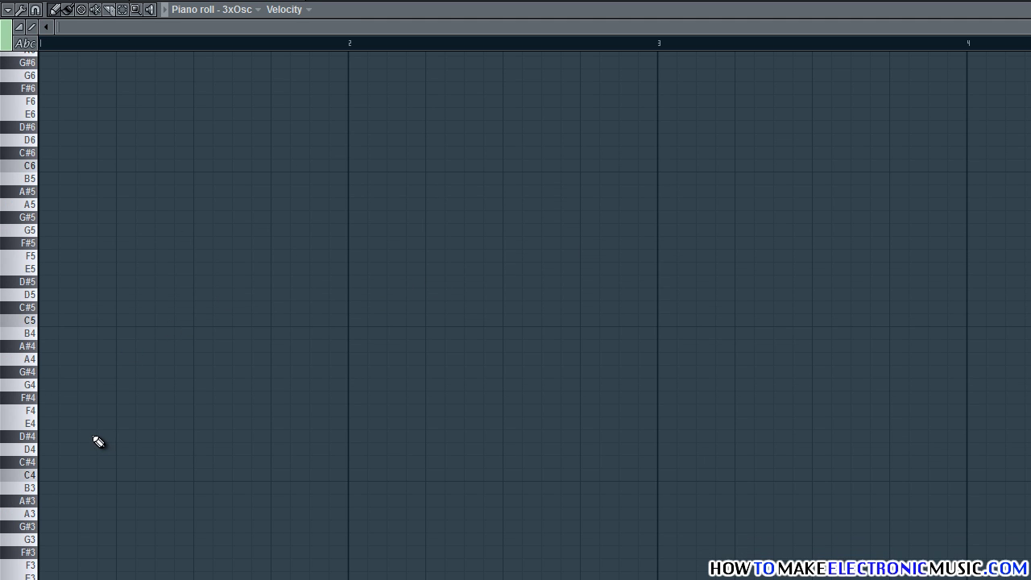
click(47, 436)
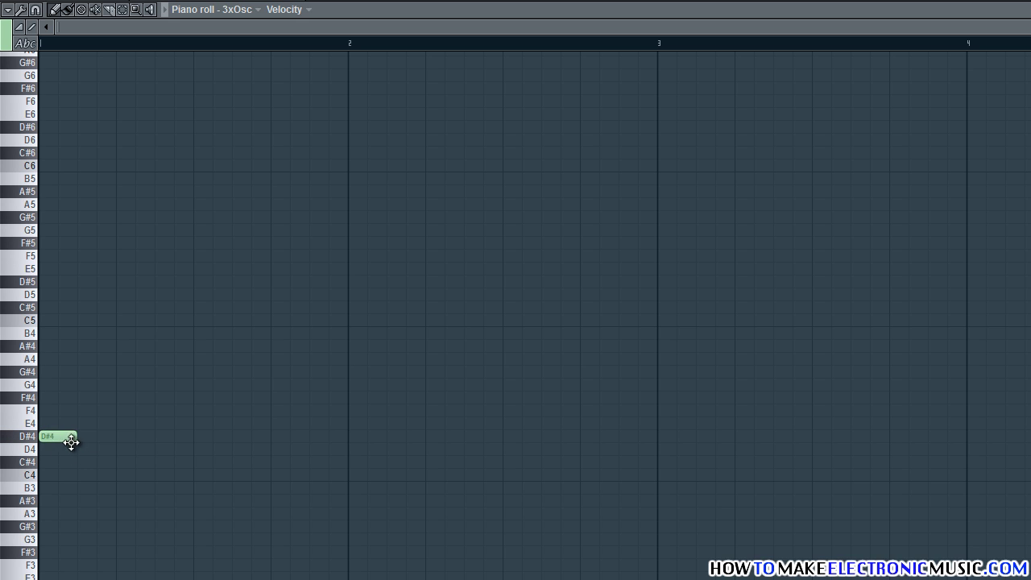
drag(71, 442, 90, 439)
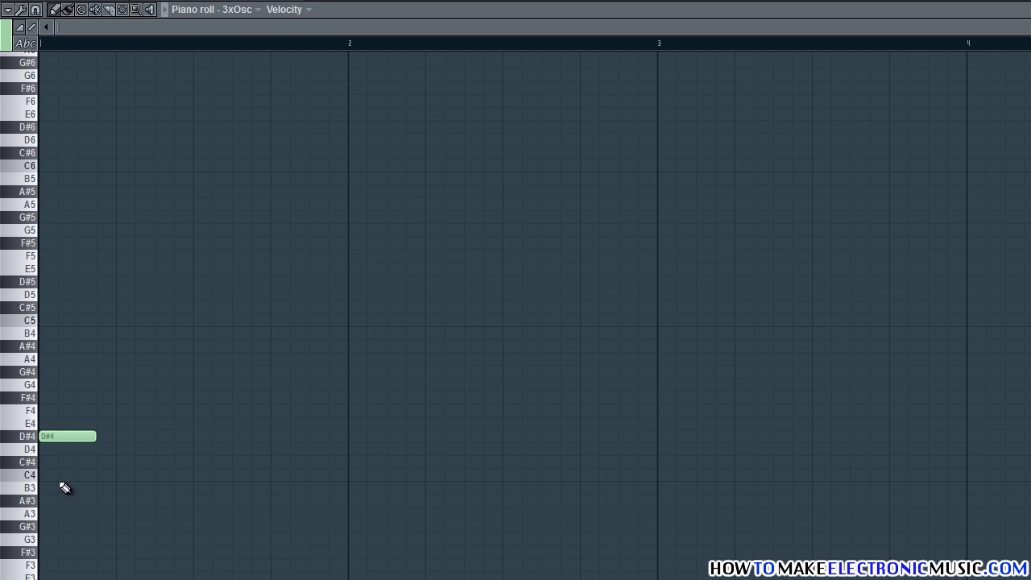
click(59, 494)
drag(112, 476, 78, 479)
Step: Add three-step C6 and C5 notes after D#4, play the pattern, and slightly shorten all three melody notes together
click(103, 172)
click(160, 321)
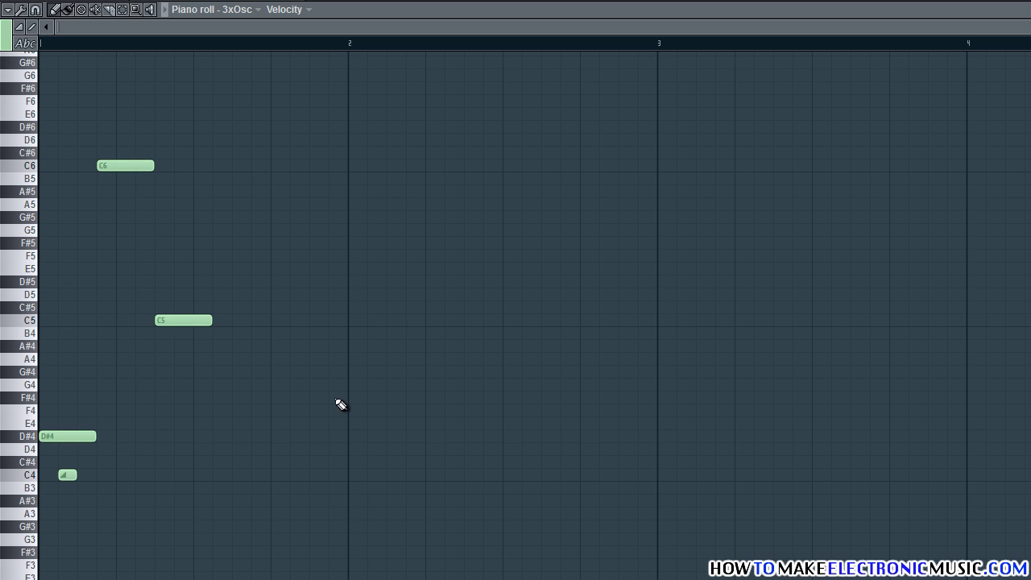
key(space)
key(space)
drag(242, 110, 92, 438)
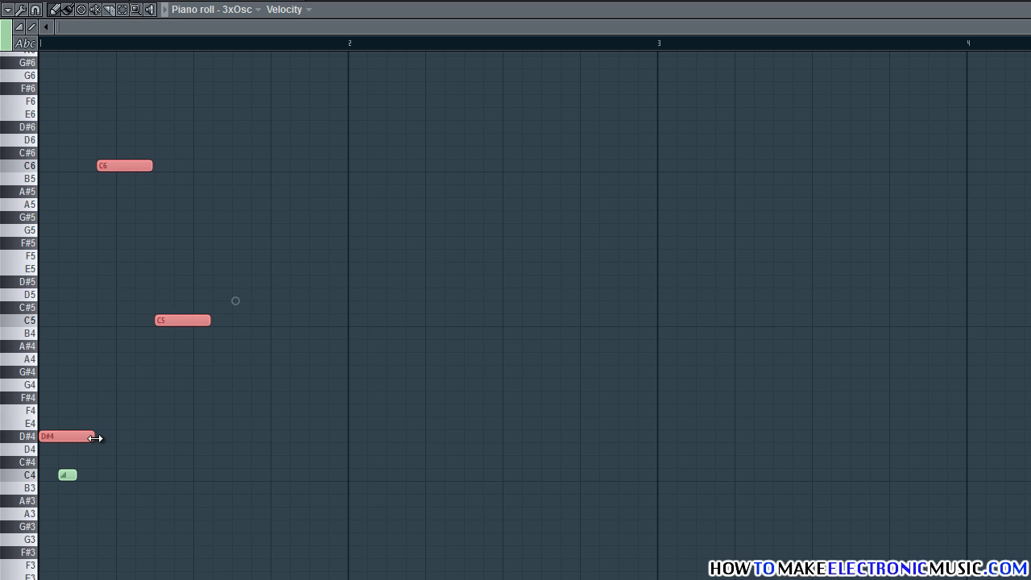
click(129, 436)
Step: Add C4 slide notes under the C6 and C5 notes, making the second slide longer, and play back the pattern
click(66, 475)
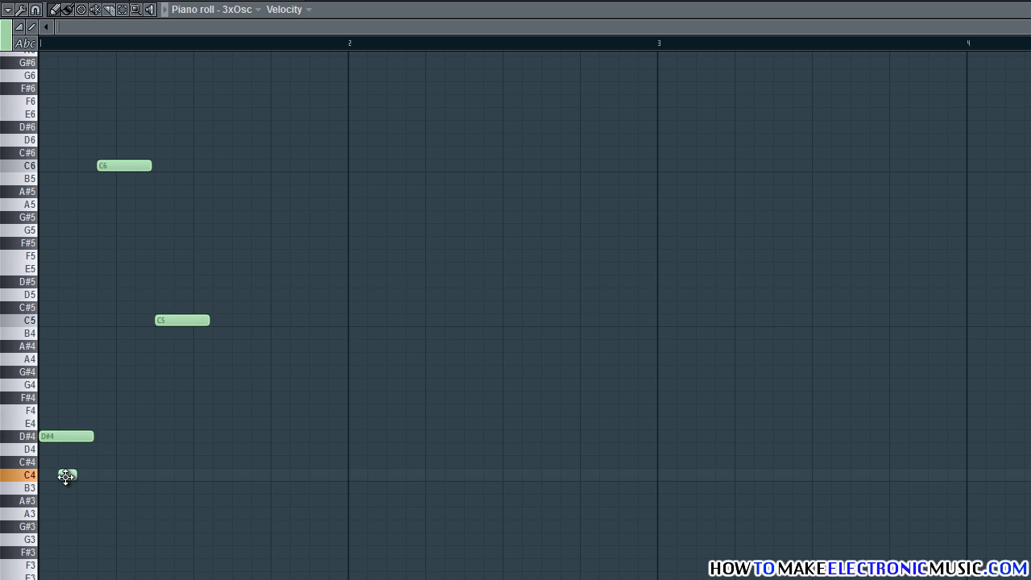
click(109, 475)
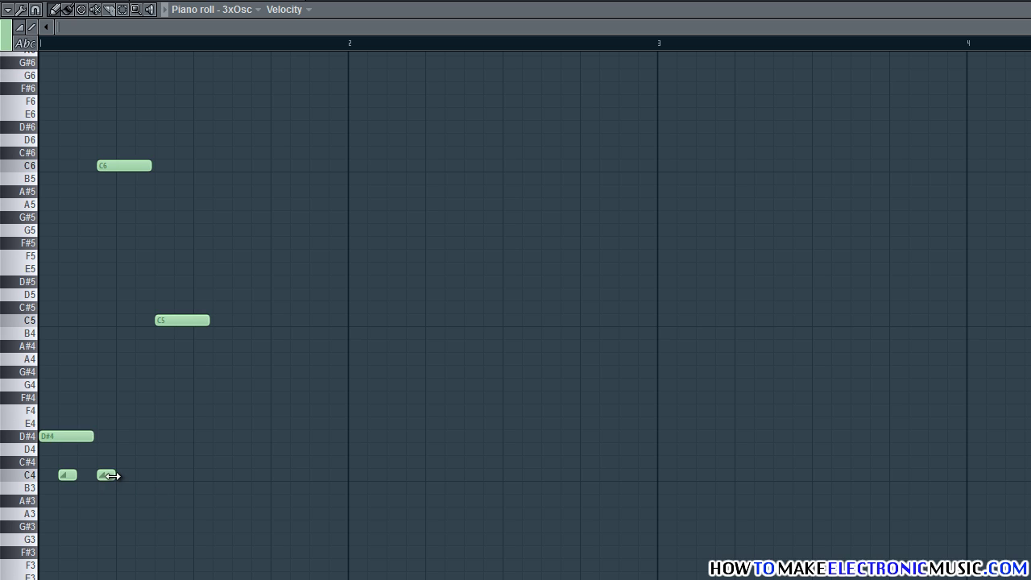
drag(113, 475, 122, 476)
click(177, 476)
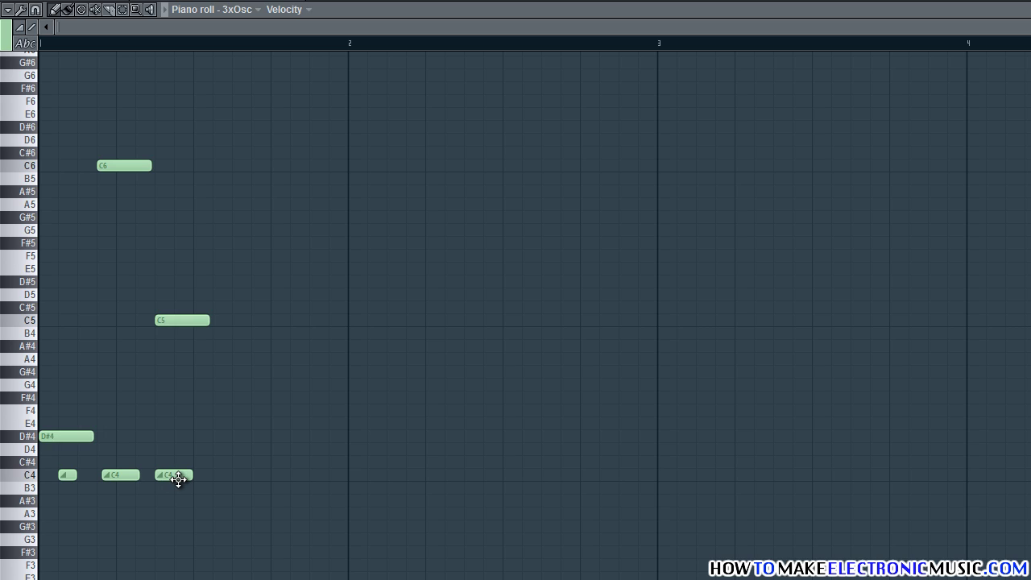
drag(179, 478, 211, 481)
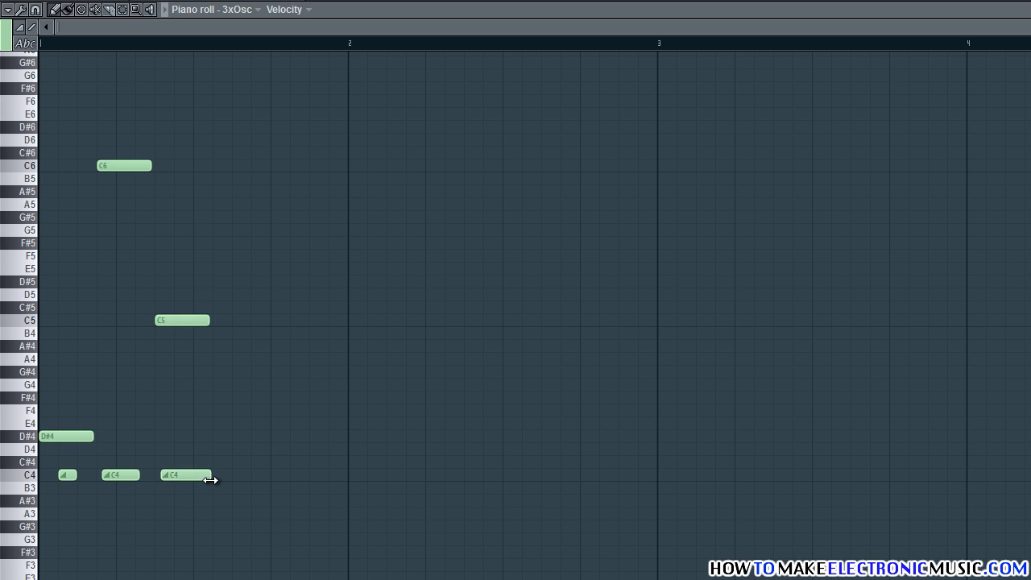
key(space)
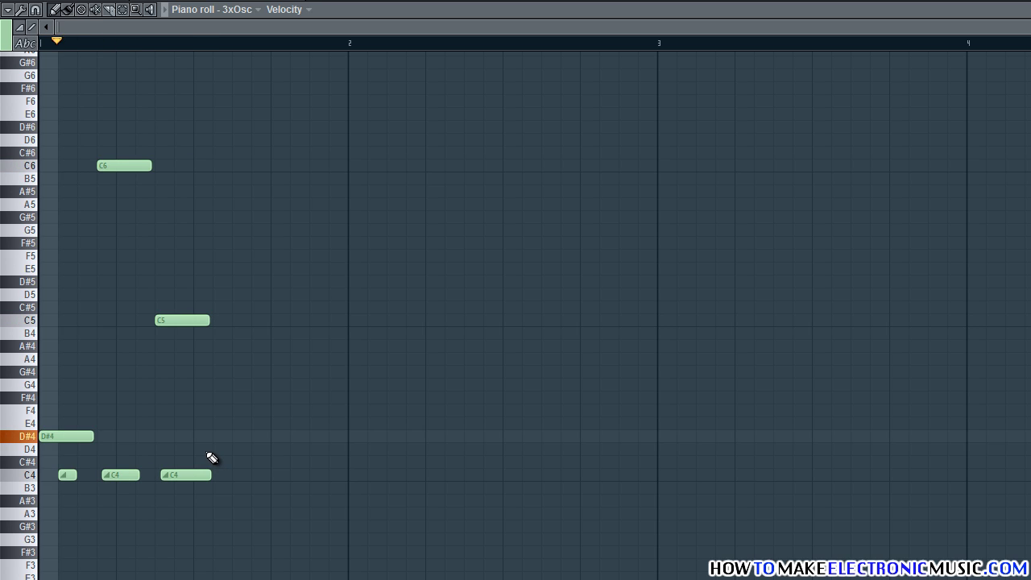
key(space)
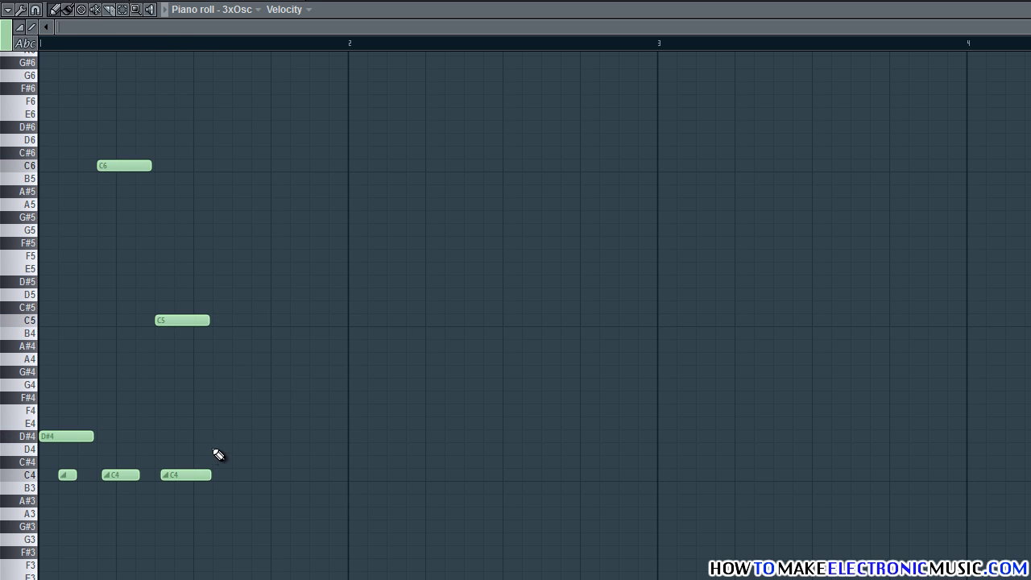
Step: Continue the bar 1 melody with a D#5 note after C5 and a shorter C6 note of about two steps
click(205, 319)
click(218, 281)
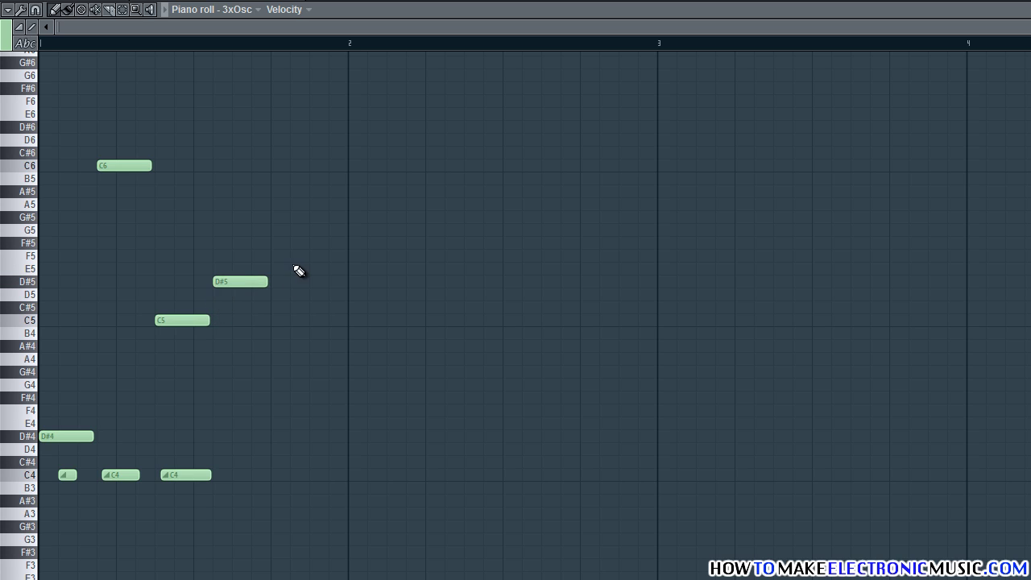
click(274, 166)
drag(321, 166, 315, 166)
Step: Finish bar 1 with one-step C7 and F6 notes after the second C6, and play back the melody
scroll(334, 179, up, 3)
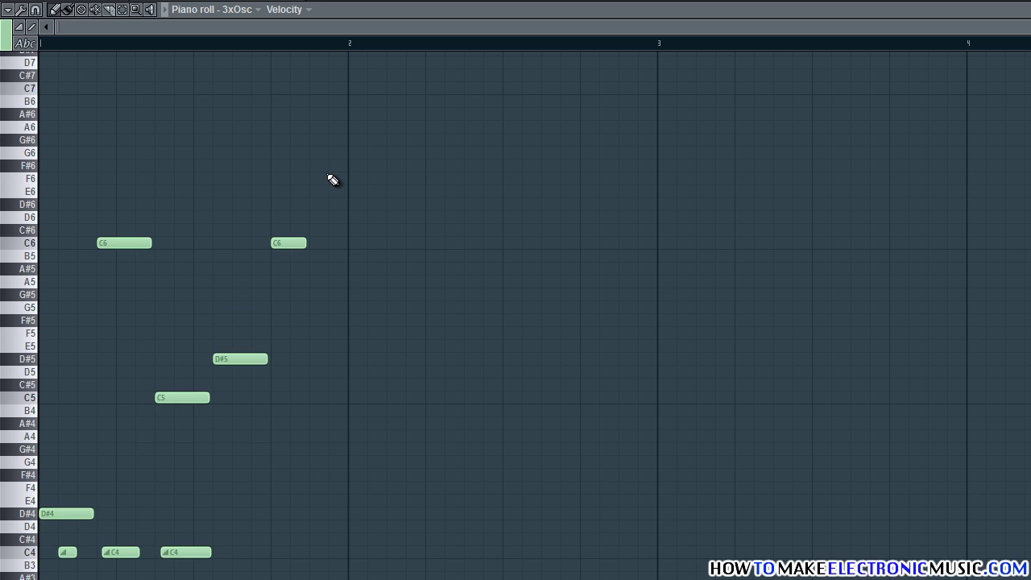
click(310, 128)
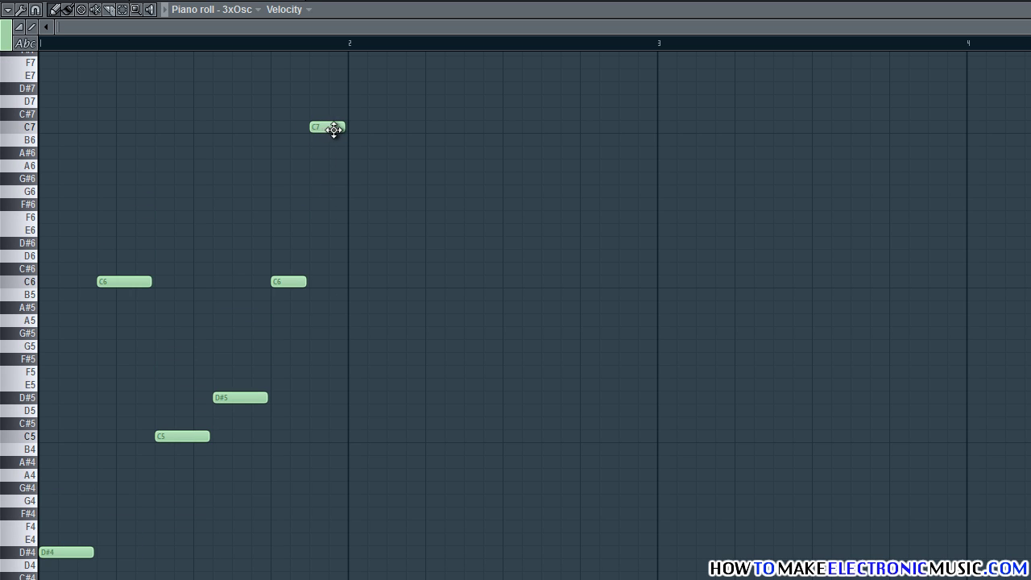
drag(342, 128, 327, 128)
click(331, 217)
drag(355, 201, 371, 242)
click(411, 250)
scroll(403, 309, down, 2)
scroll(403, 308, up, 1)
key(space)
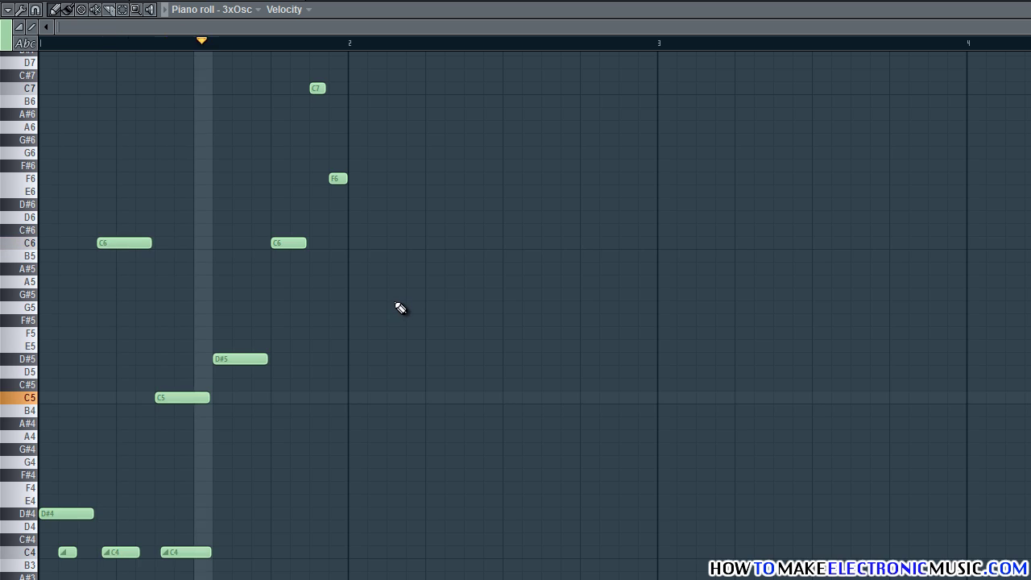
key(space)
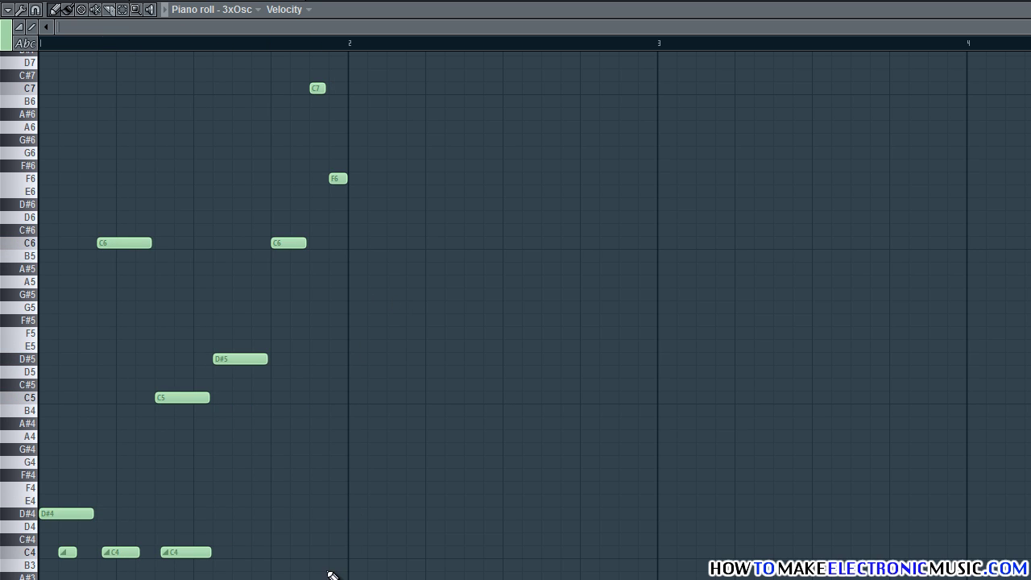
Step: Add a short C#4 slide note under the second half of the D#5 note and play back the pattern
click(242, 540)
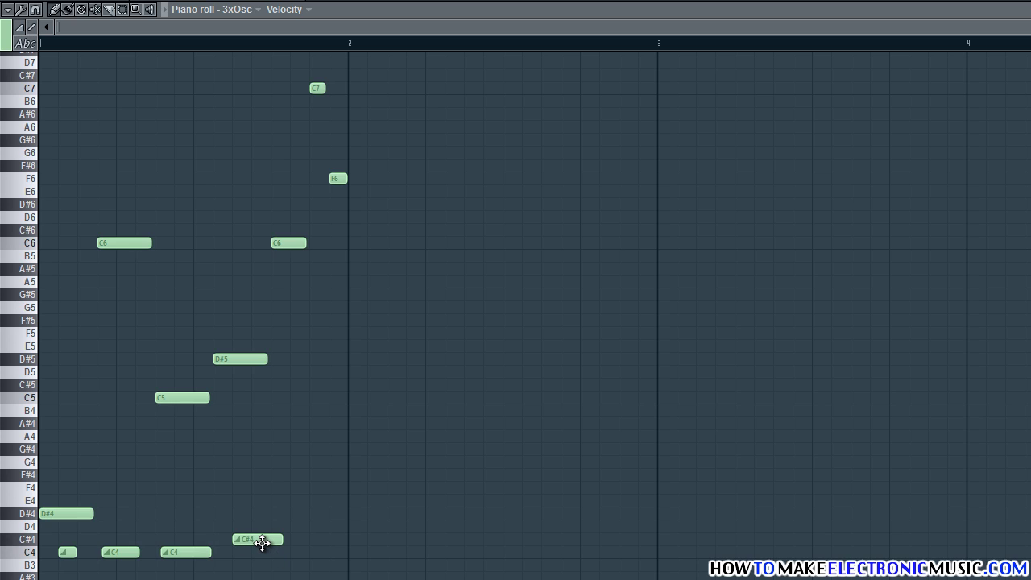
mouse_move(262, 543)
mouse_down()
mouse_move(281, 540)
mouse_move(273, 543)
mouse_up()
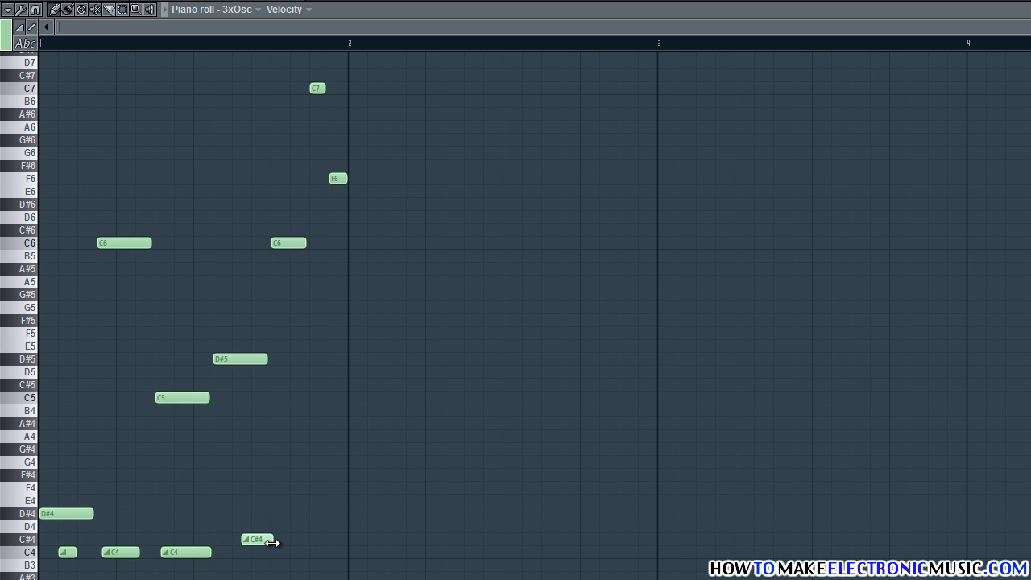
key(space)
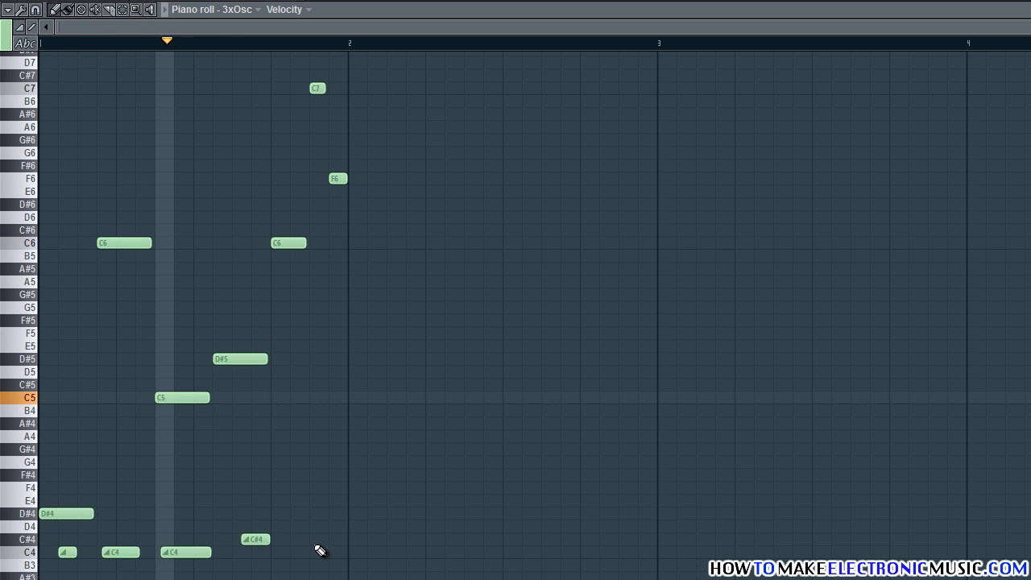
key(space)
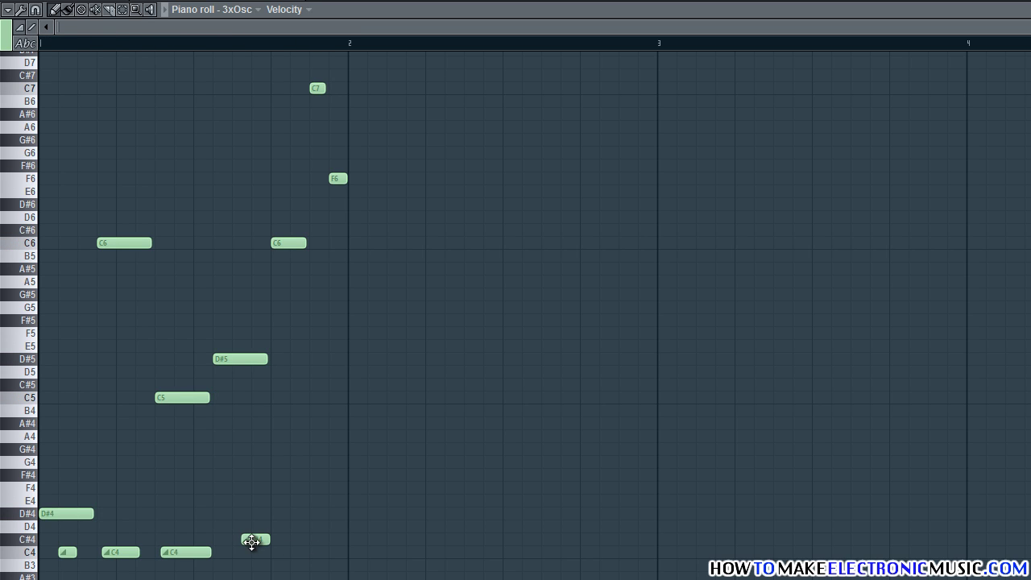
Step: Add a C4 slide note from the second C6 to the end of C7 and a shorter one under F6, and play back
click(303, 555)
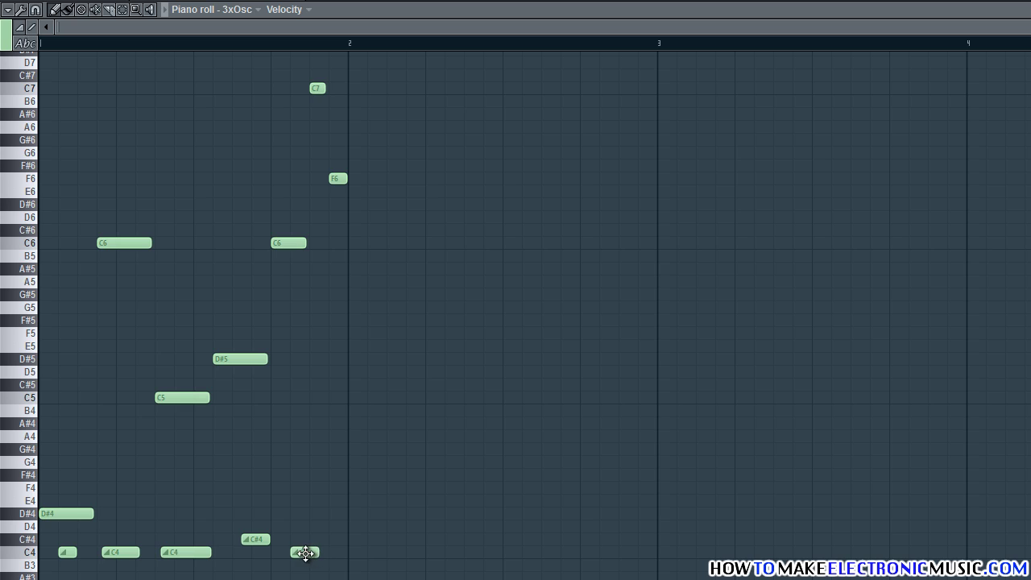
drag(299, 551, 327, 557)
key(space)
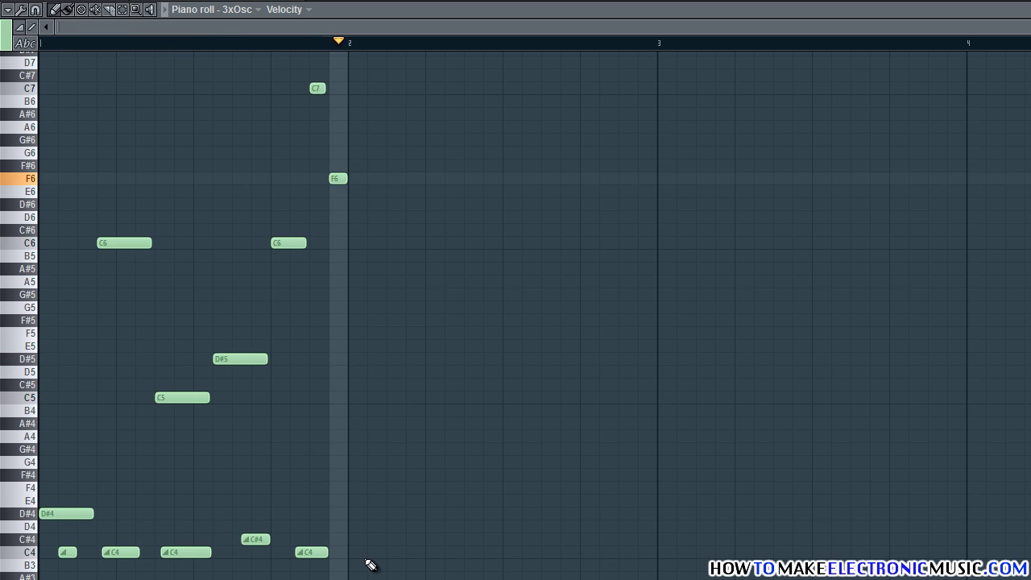
key(space)
click(347, 553)
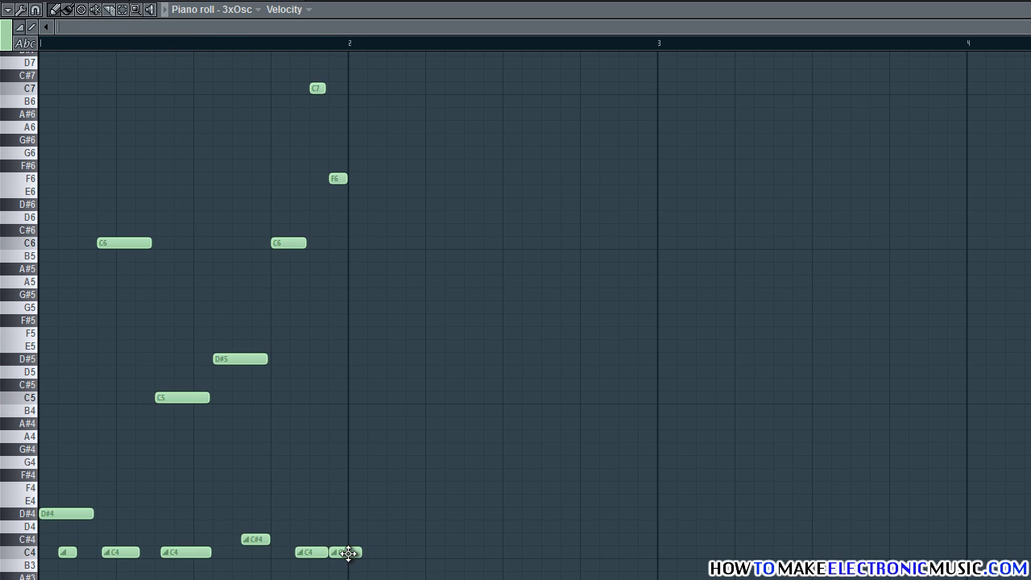
drag(348, 553, 352, 552)
key(space)
key(space)
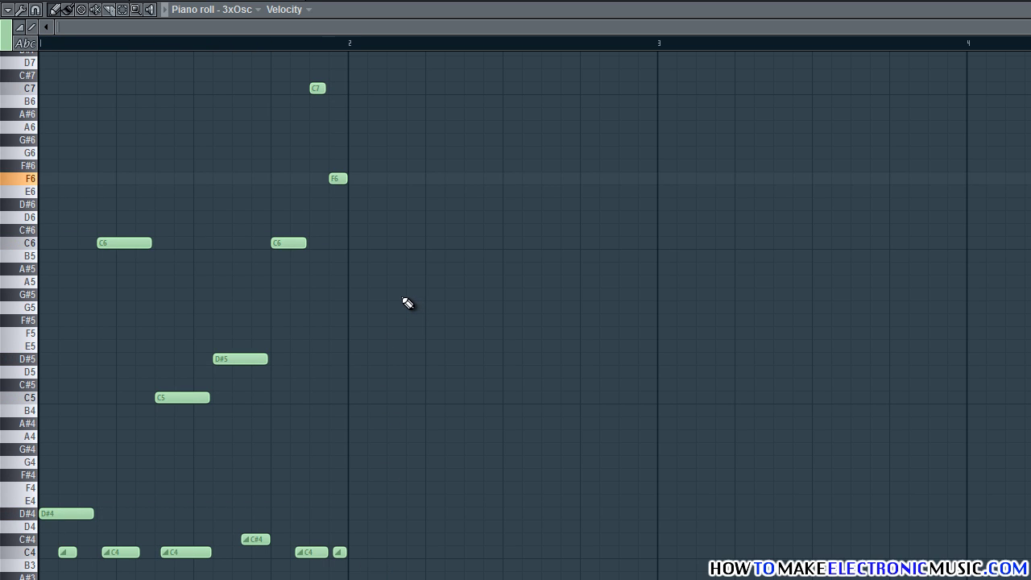
Step: Repeat the opening in bar 2 with a three-step D#4 note and a one-step C4 slide note under its middle
scroll(432, 283, down, 1)
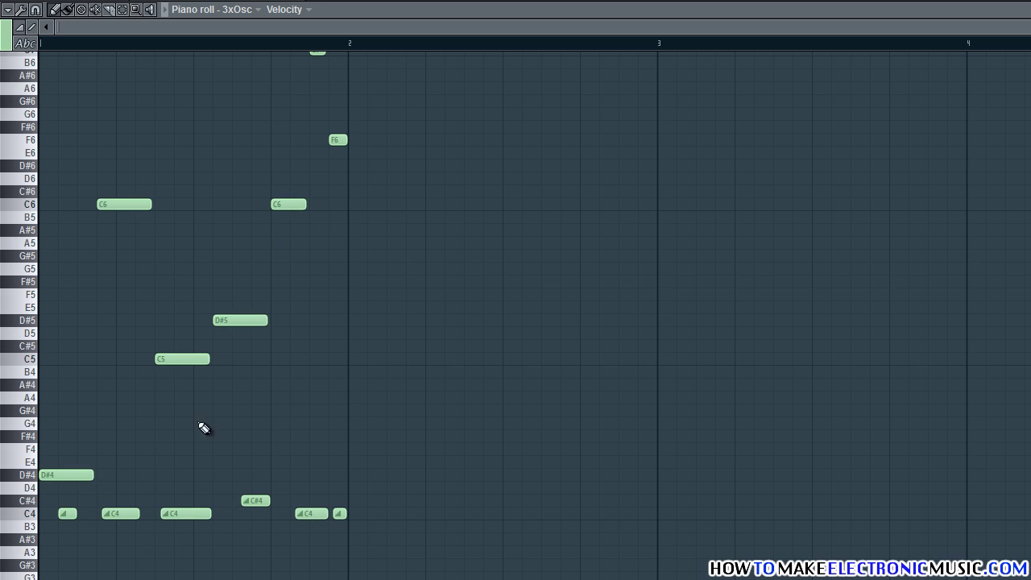
click(351, 475)
ctrl+click(500, 492)
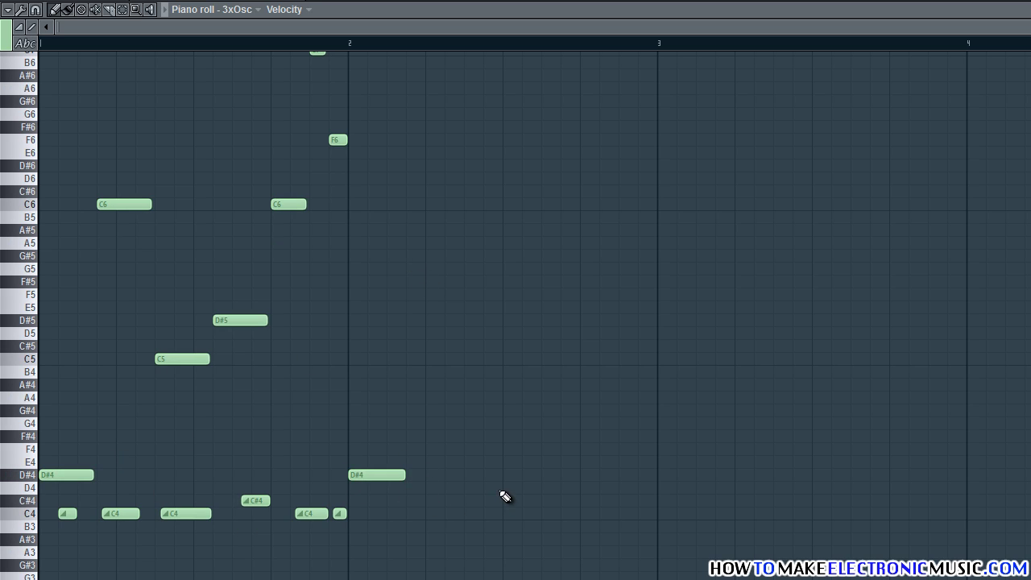
click(69, 513)
click(371, 514)
click(381, 475)
Step: Add a one-step C6 note and a two-step F6 note after the D#4 in bar 2, and play back
click(412, 204)
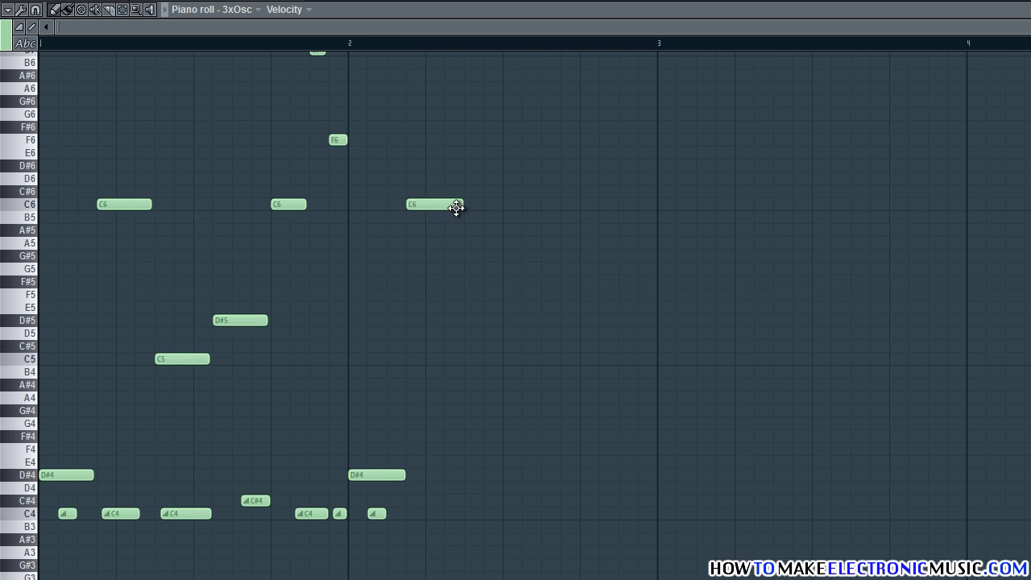
drag(454, 205, 429, 209)
click(432, 141)
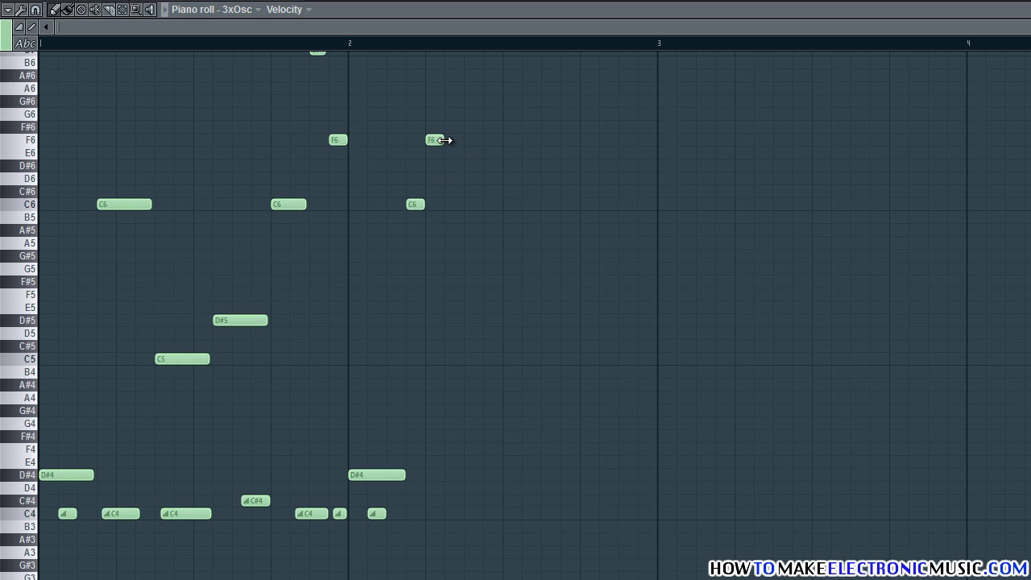
drag(445, 141, 464, 140)
key(space)
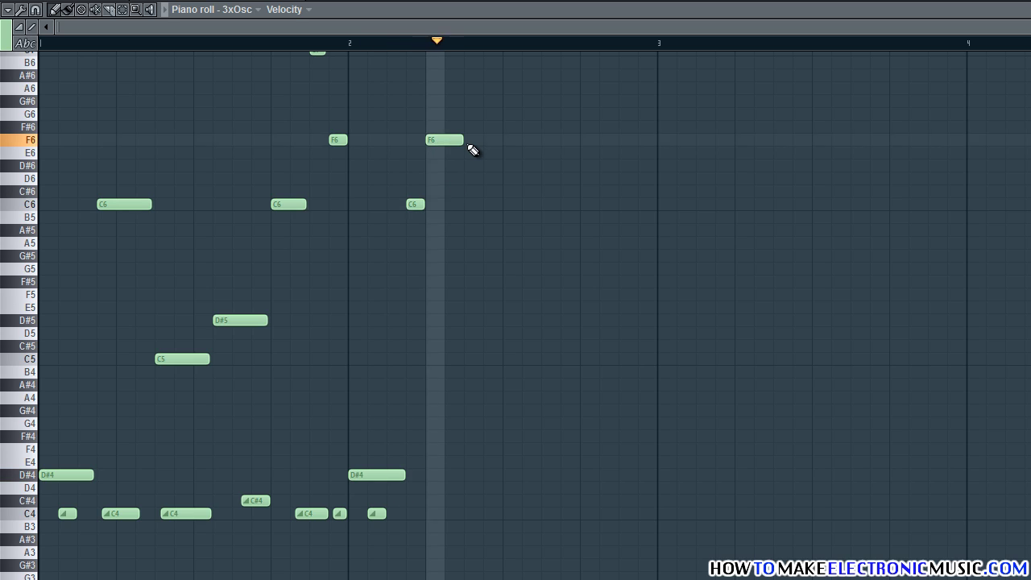
key(space)
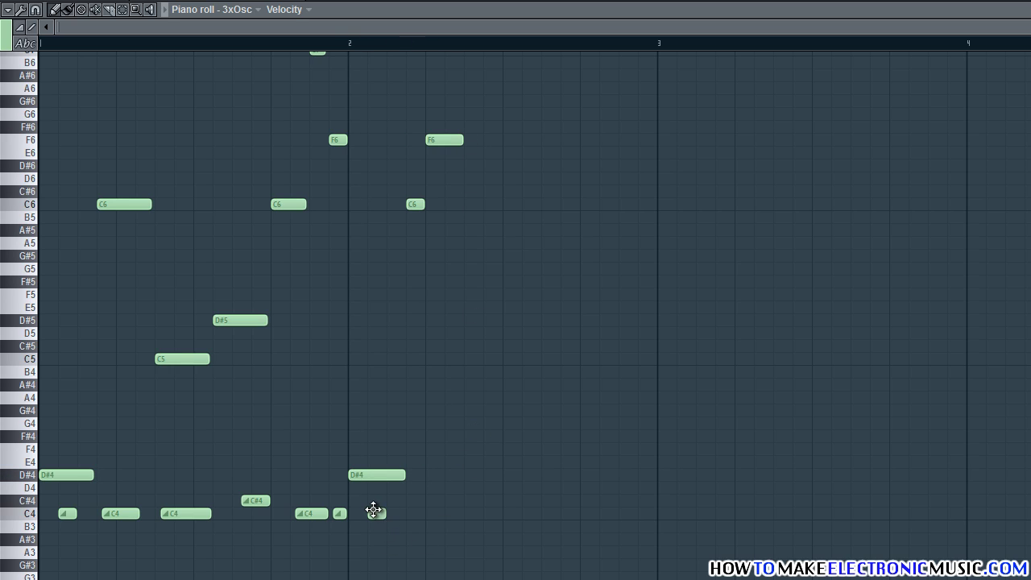
Step: Add a short C4 slide note under the C6 note in bar 2 and play back the pattern
click(411, 513)
click(416, 513)
key(space)
Step: Add a G#6 slide note over the bar 2 F6 note, play back, and trim F6 to end with the slide
scroll(525, 419, up, 1)
click(373, 554)
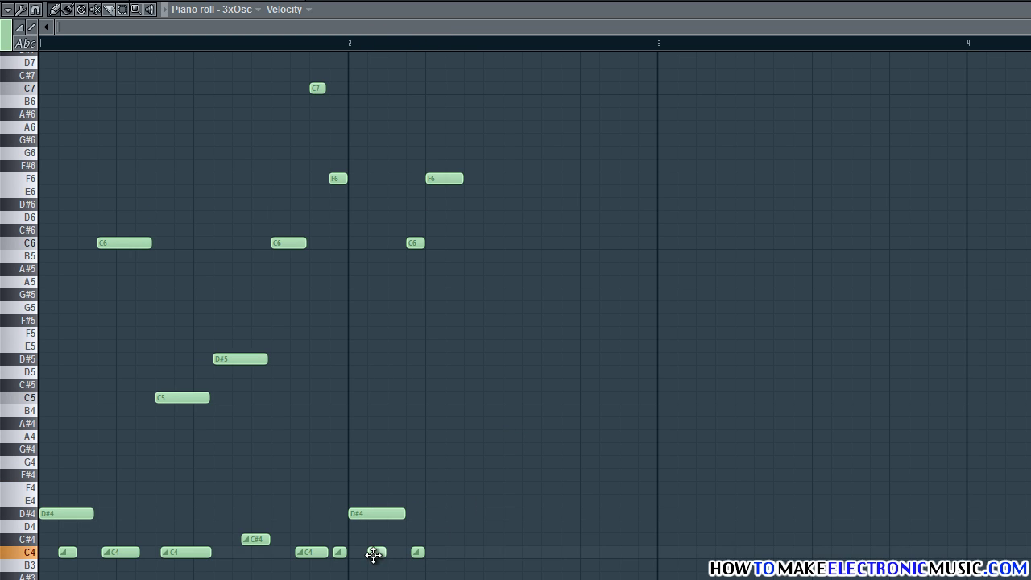
click(448, 140)
drag(456, 140, 448, 140)
key(space)
key(space)
click(444, 141)
drag(463, 177, 461, 177)
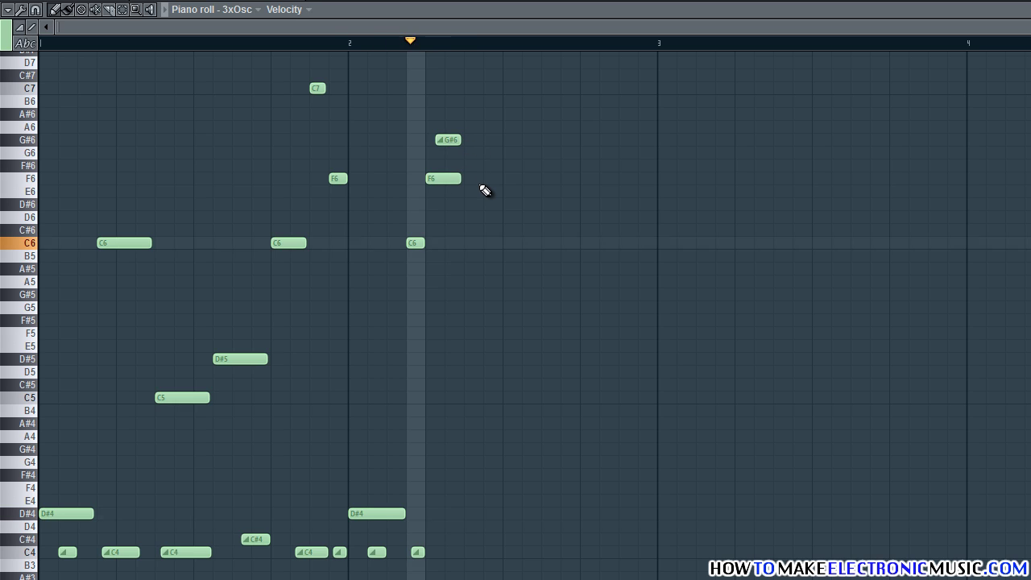
Step: Add a two-step C7 note after the F6 note in bar 2 and play back the sequence
scroll(551, 192, up, 1)
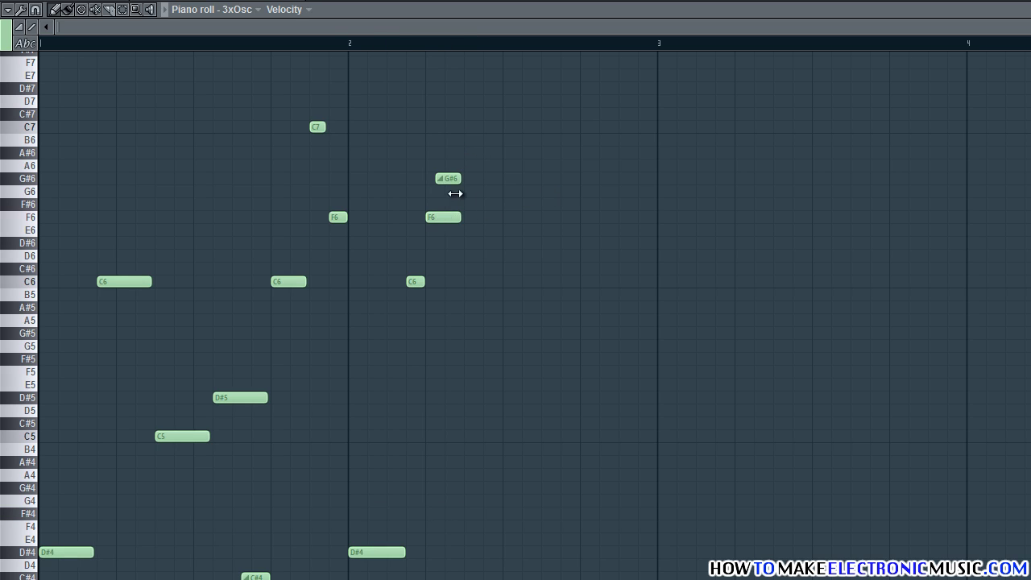
click(471, 127)
key(ctrl+l)
key(ctrl+d)
key(space)
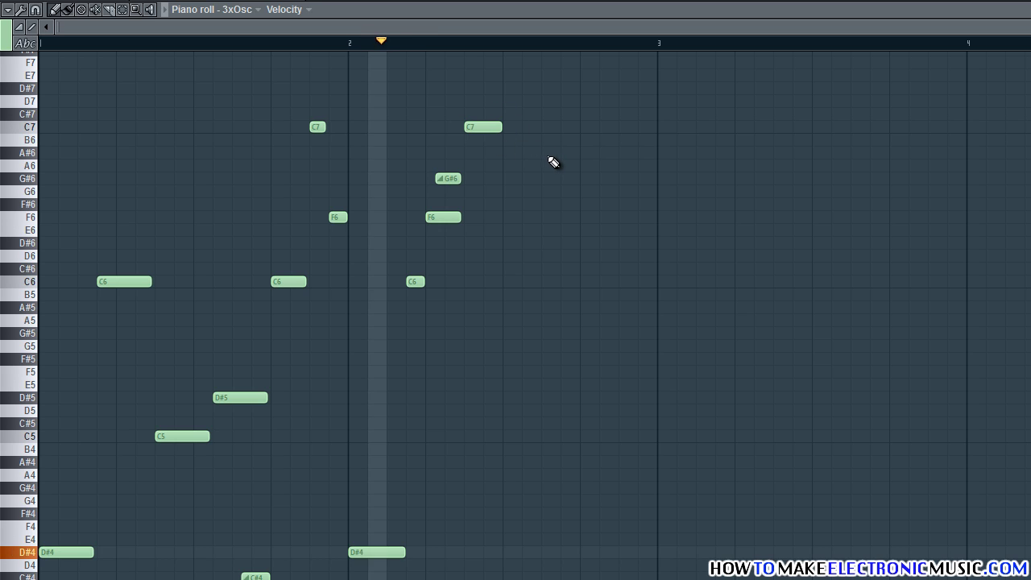
key(space)
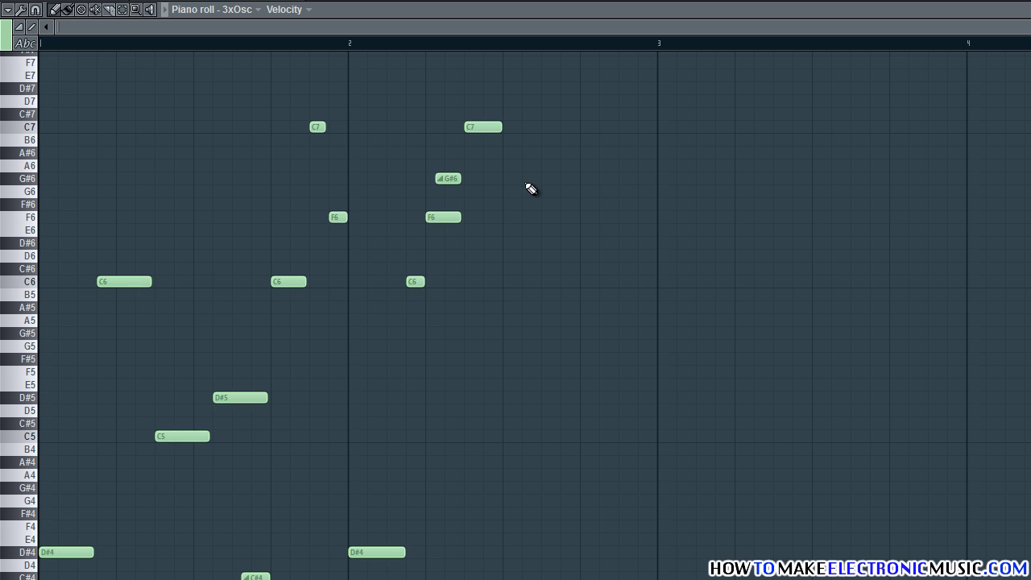
Step: Duplicate the bar 2 F6, G#6 slide and C7 notes one beat further along and deselect the copies
drag(541, 114, 518, 220)
key(space)
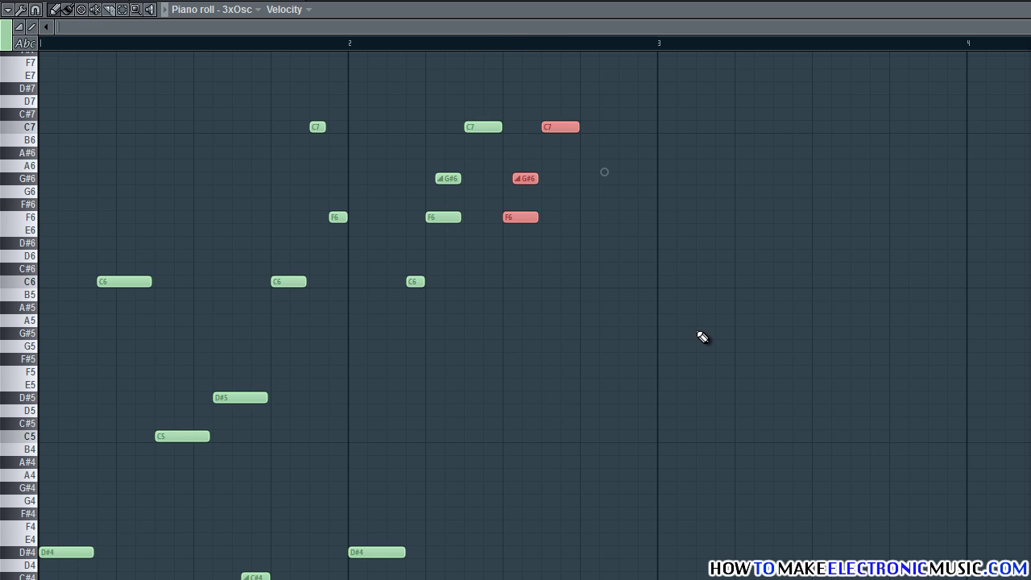
click(649, 317)
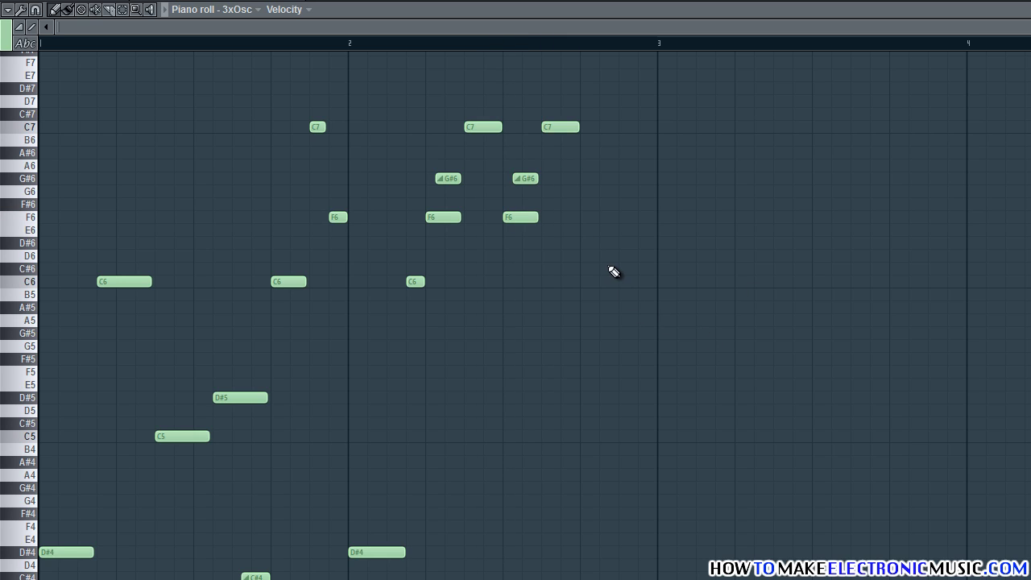
Step: Add two-step G#6 and C6 notes at the end of bar 2, play back, and trim the G#6 slightly
drag(563, 29, 660, 34)
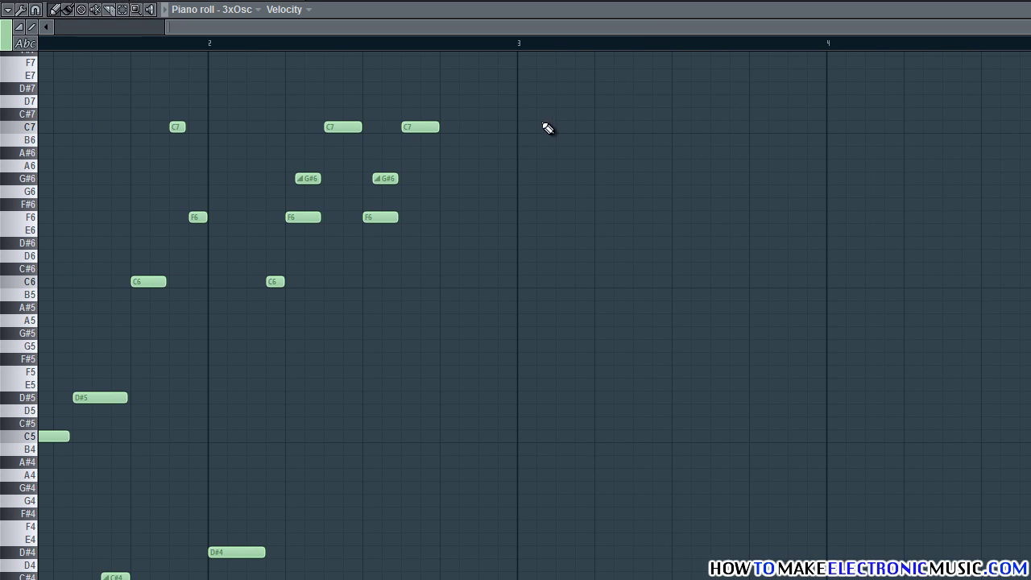
click(442, 181)
click(484, 283)
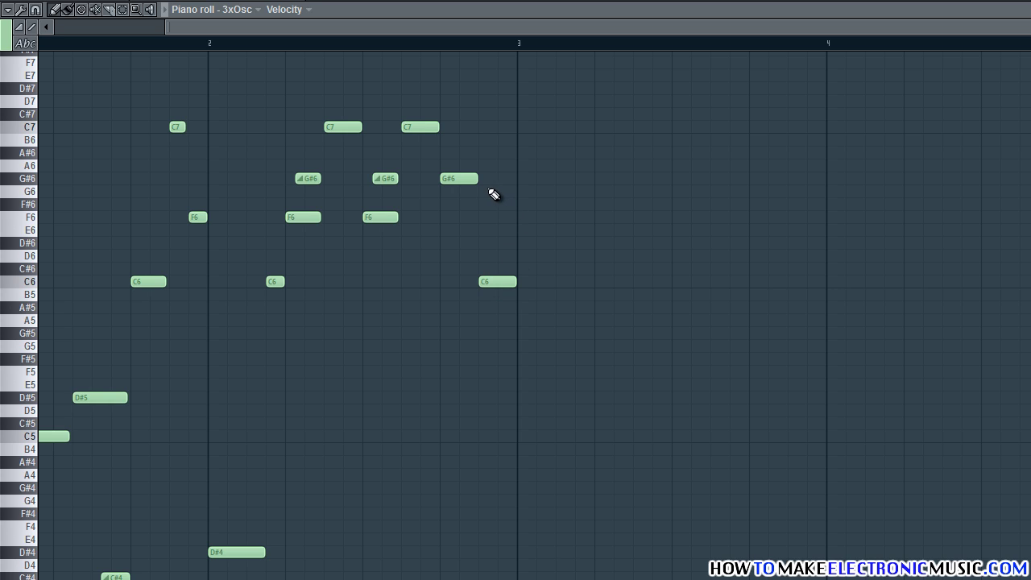
key(space)
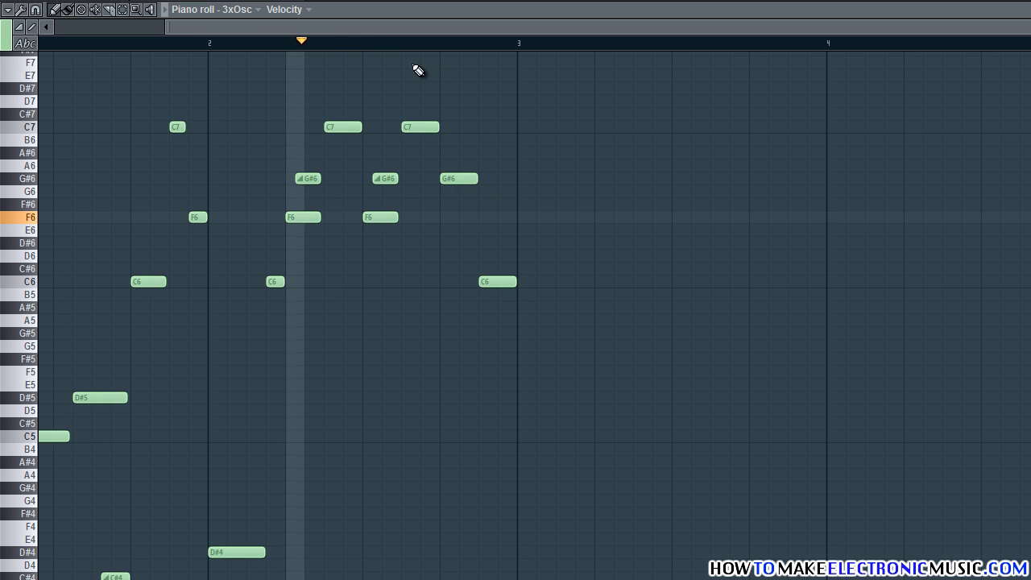
key(space)
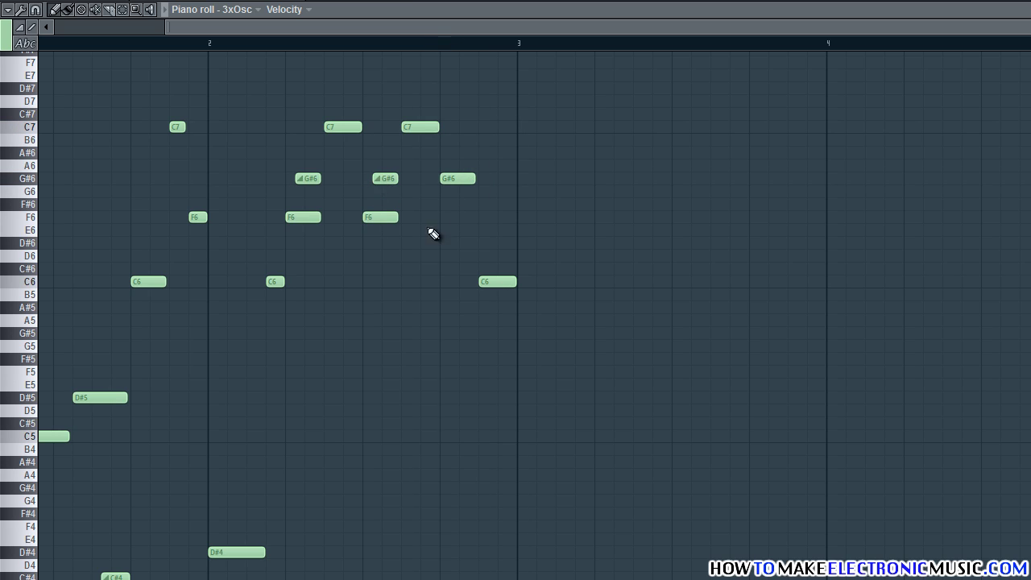
Step: Add a short C6 slide note under the last G#6 in bar 2 and play back the sequence
click(448, 283)
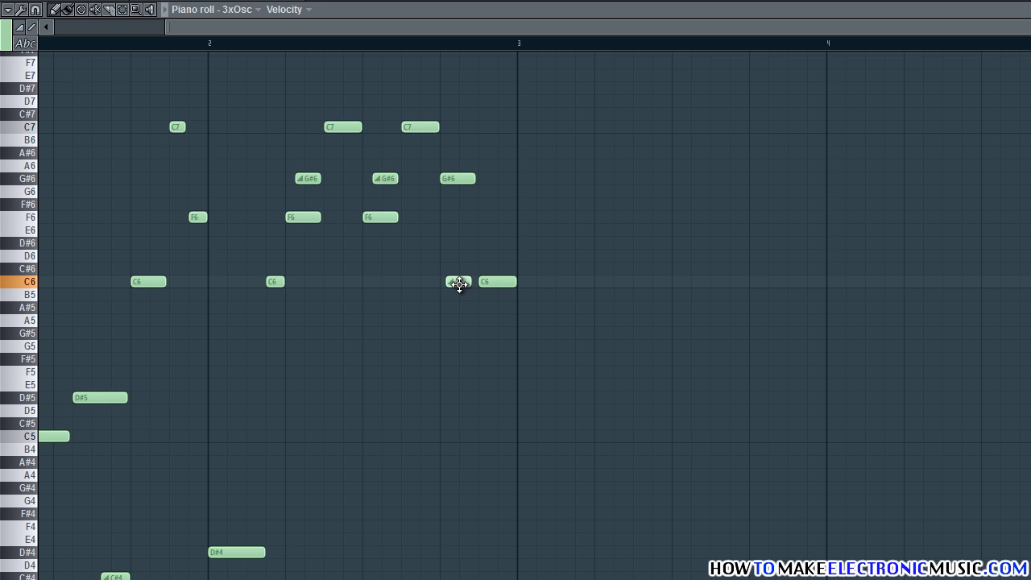
key(space)
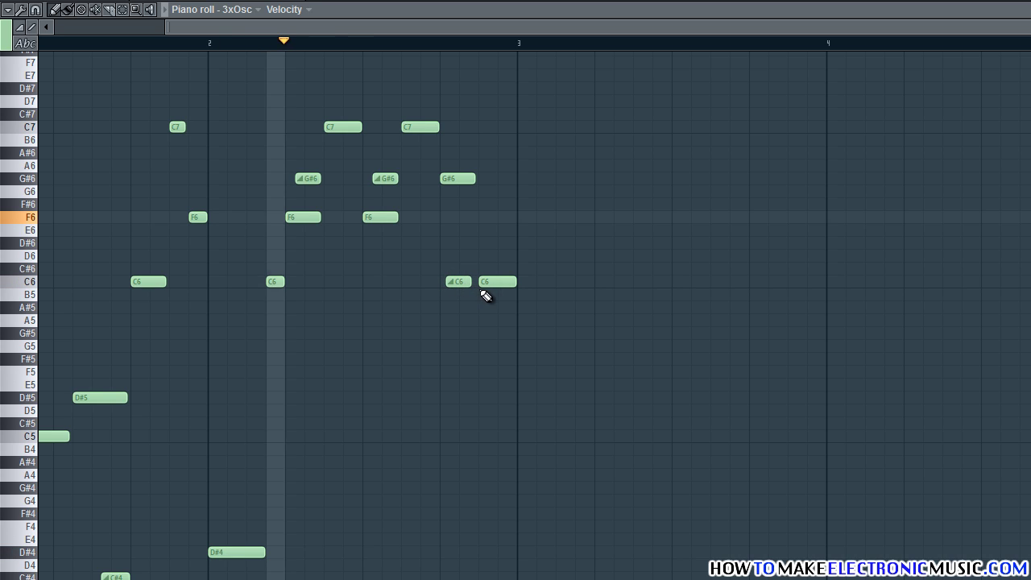
key(space)
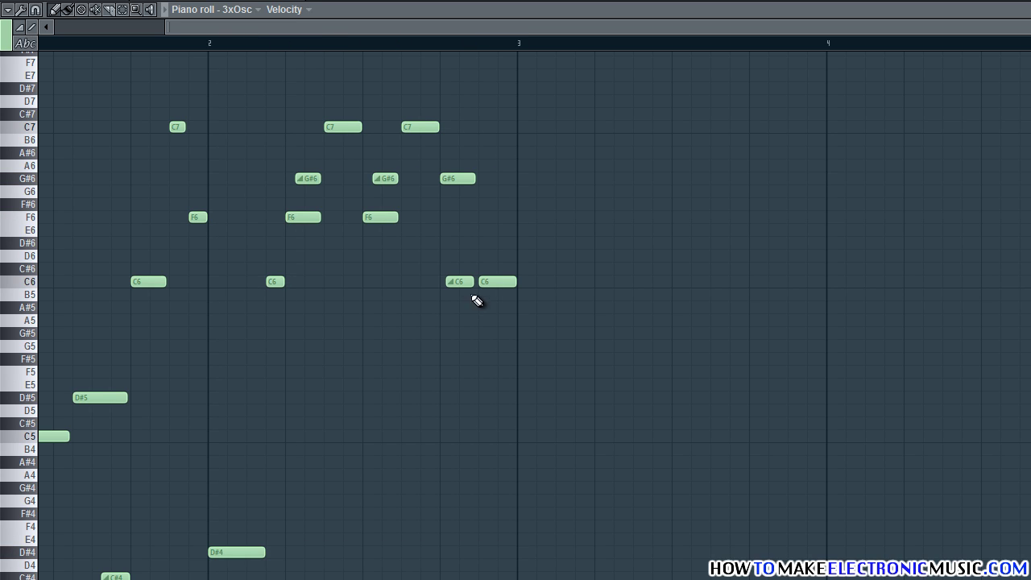
Step: Select all notes of bars 1 and 2 and copy the sequence into bars 3 and 4
drag(449, 28, 155, 26)
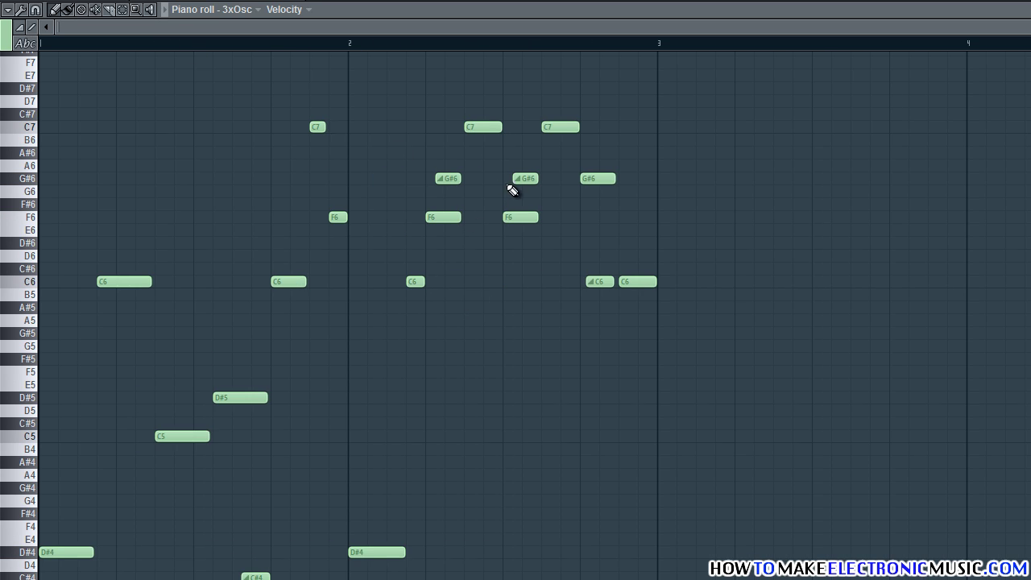
scroll(506, 184, down, 1)
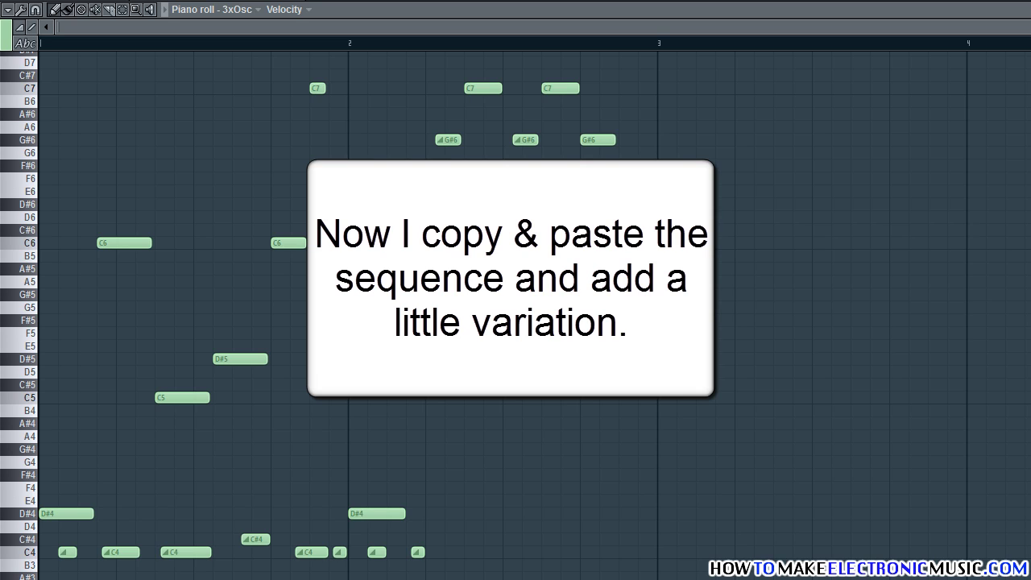
key(ctrl+a)
scroll(300, 408, down, 1)
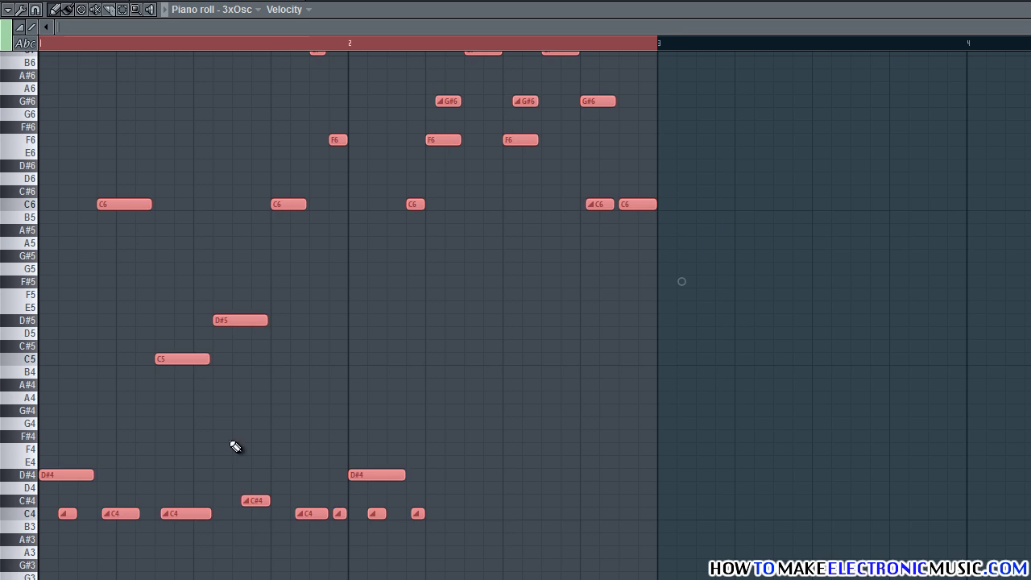
drag(70, 474, 688, 474)
drag(562, 27, 890, 40)
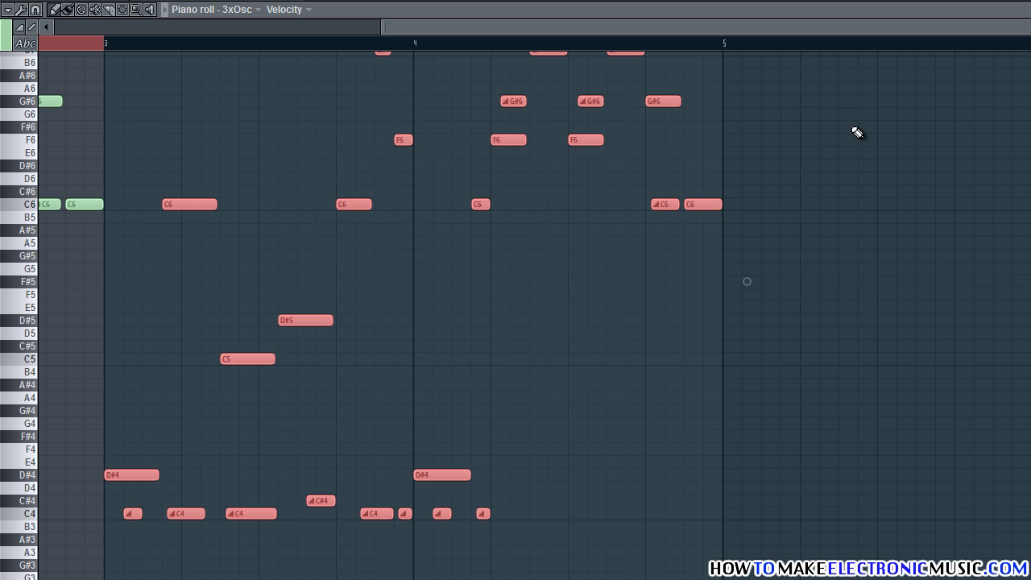
Step: Transpose the copied notes in bars 3 and 4 down one octave and play back from bar 3
key(ctrl+Down)
scroll(301, 203, down, 3)
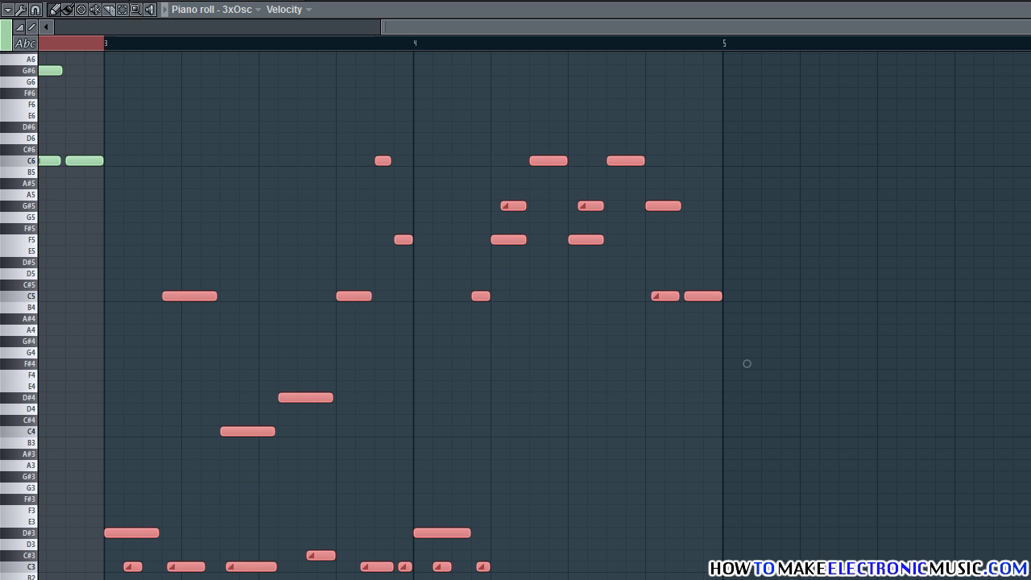
drag(50, 30, 50, 26)
scroll(661, 152, down, 1)
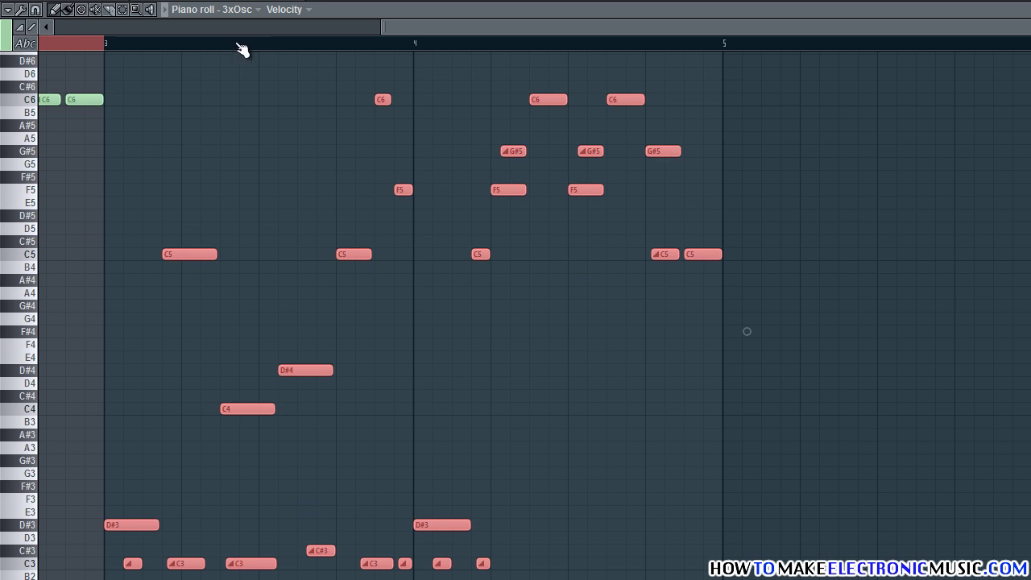
click(109, 49)
key(space)
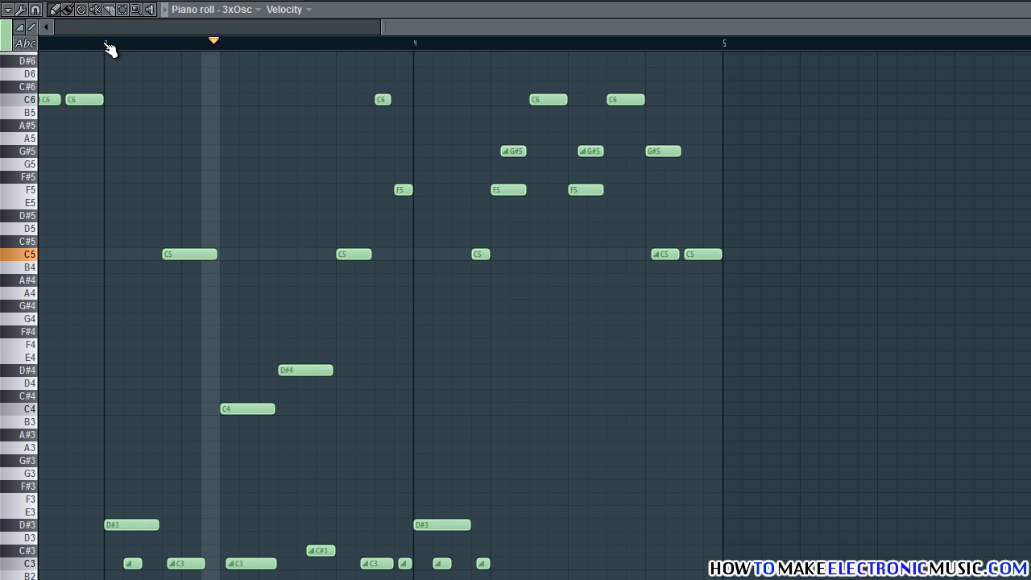
key(space)
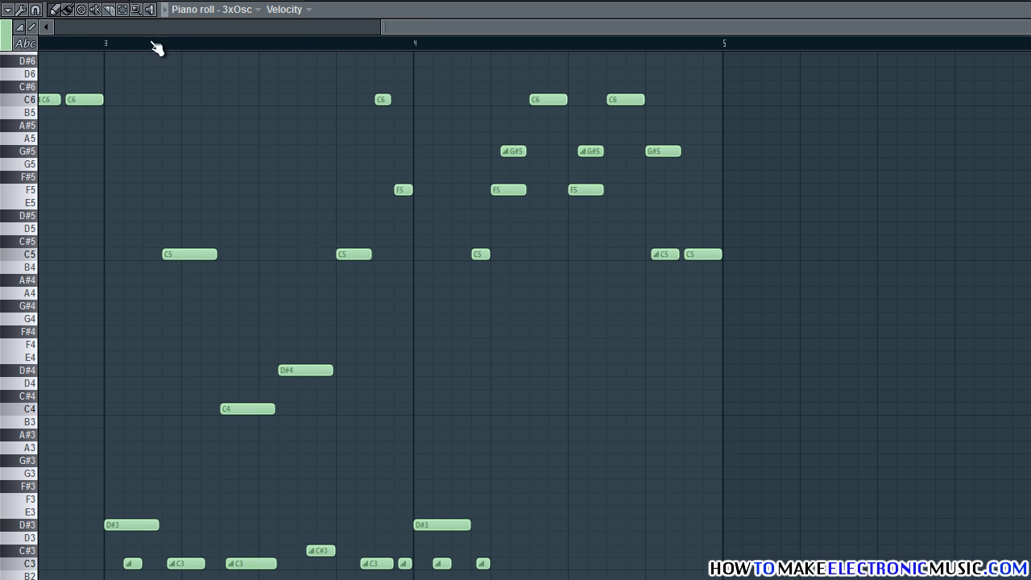
Step: Play back the transposed sequence from bar 4 to judge where it needs variation
click(420, 45)
key(space)
drag(465, 24, 606, 27)
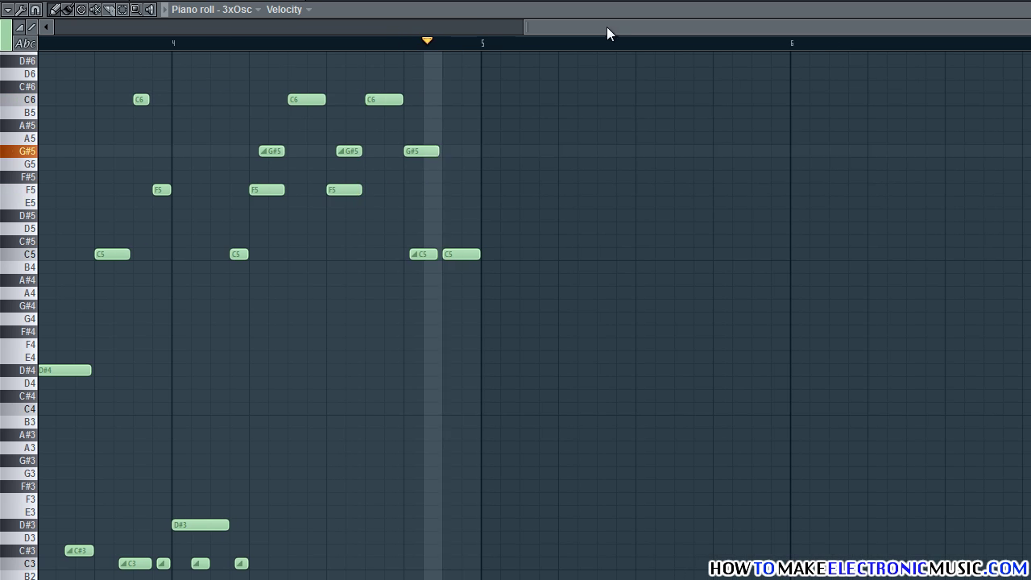
key(space)
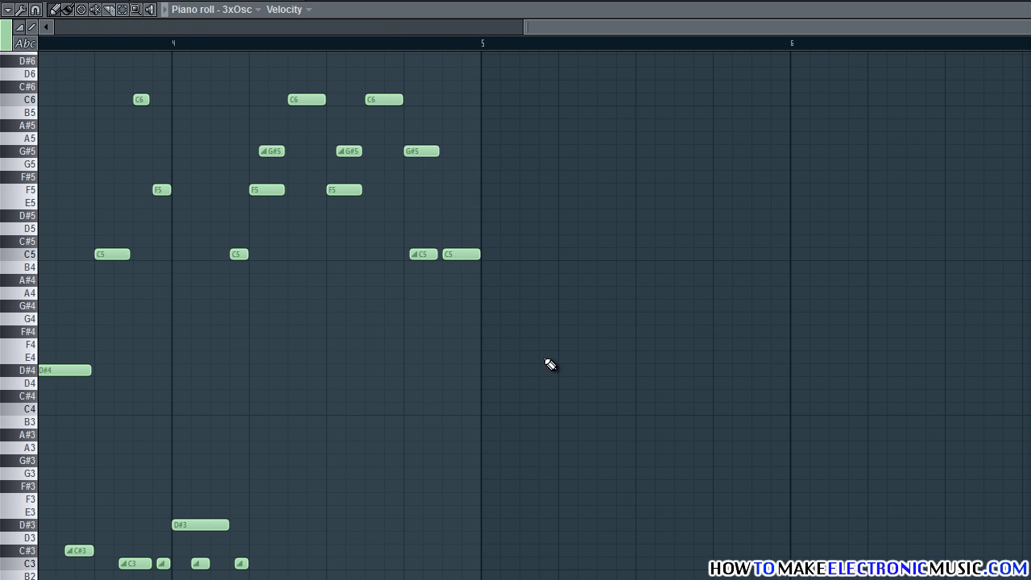
click(175, 45)
key(space)
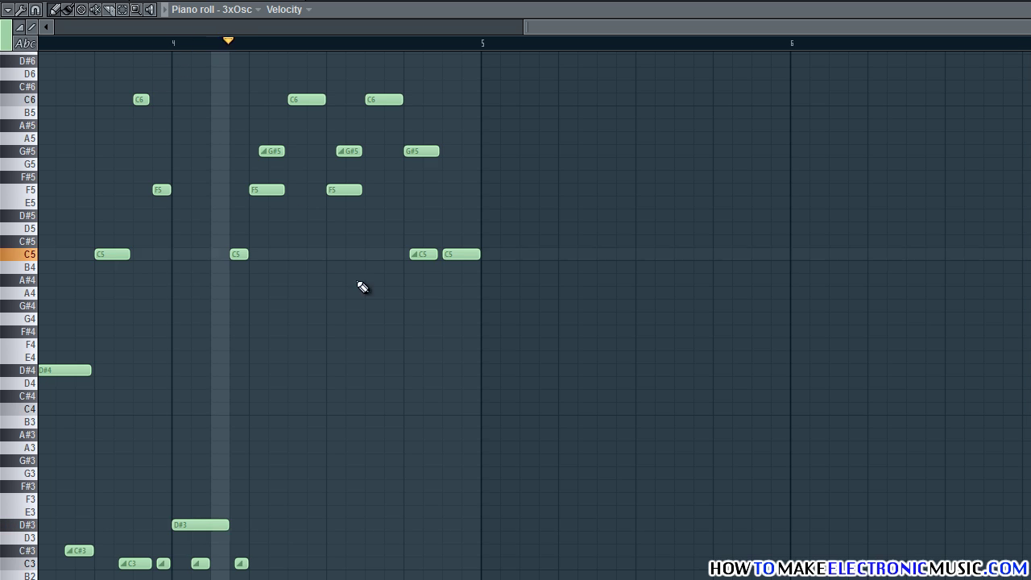
key(space)
key(space)
key(space)
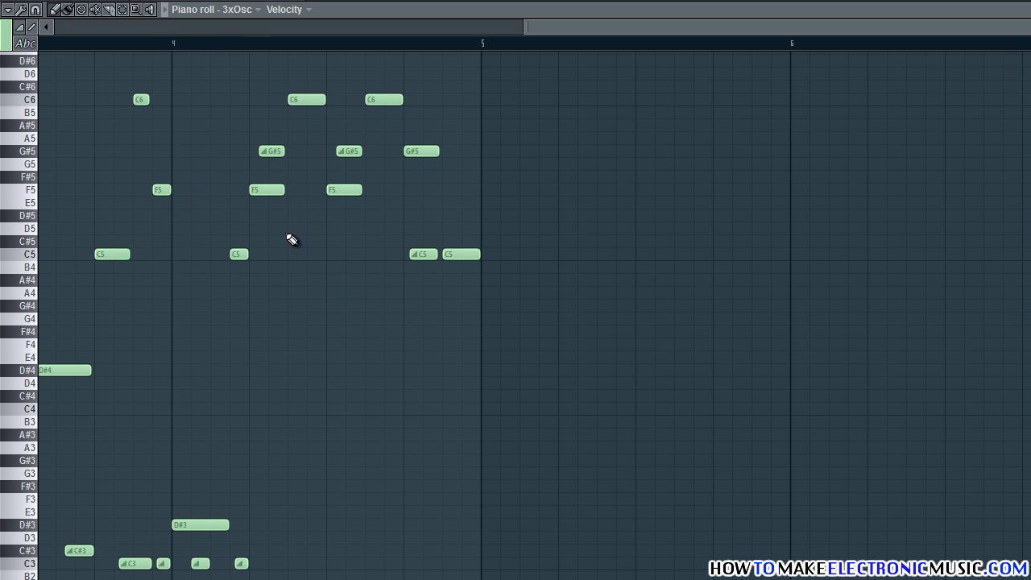
Step: Move the first C6 note in bar 4 down to G5 and play back the bar
click(265, 191)
drag(301, 94, 299, 160)
key(space)
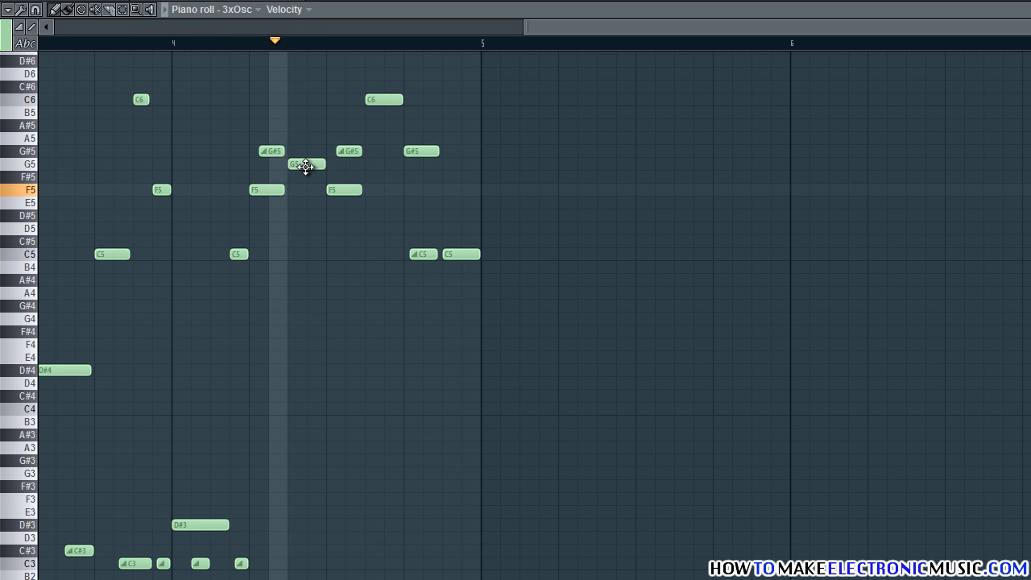
key(space)
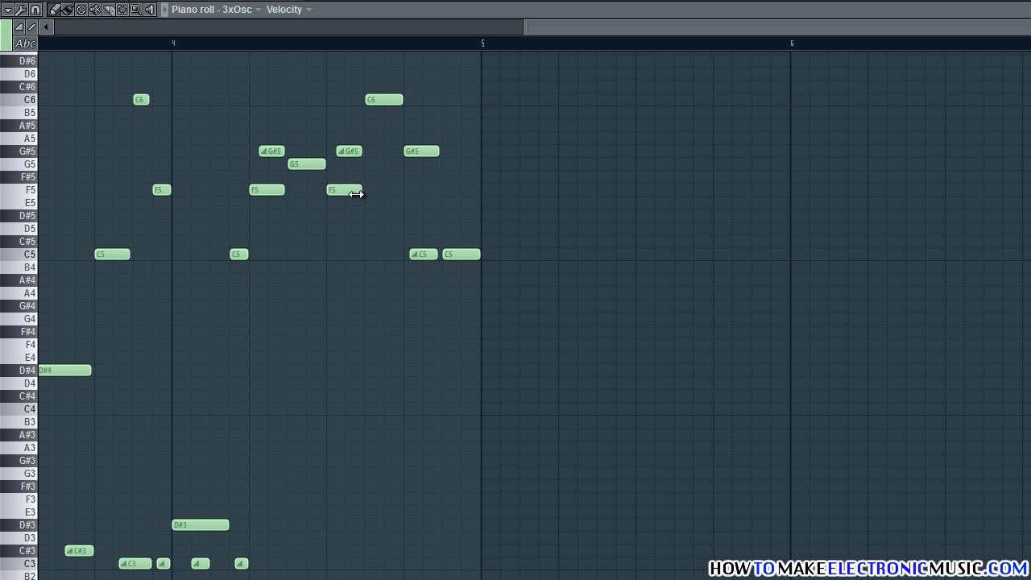
Step: Lower the second G#5 slide note in bar 4 to E5 and the following C6 to D#5, and play back
drag(349, 148, 349, 199)
drag(392, 97, 386, 216)
key(space)
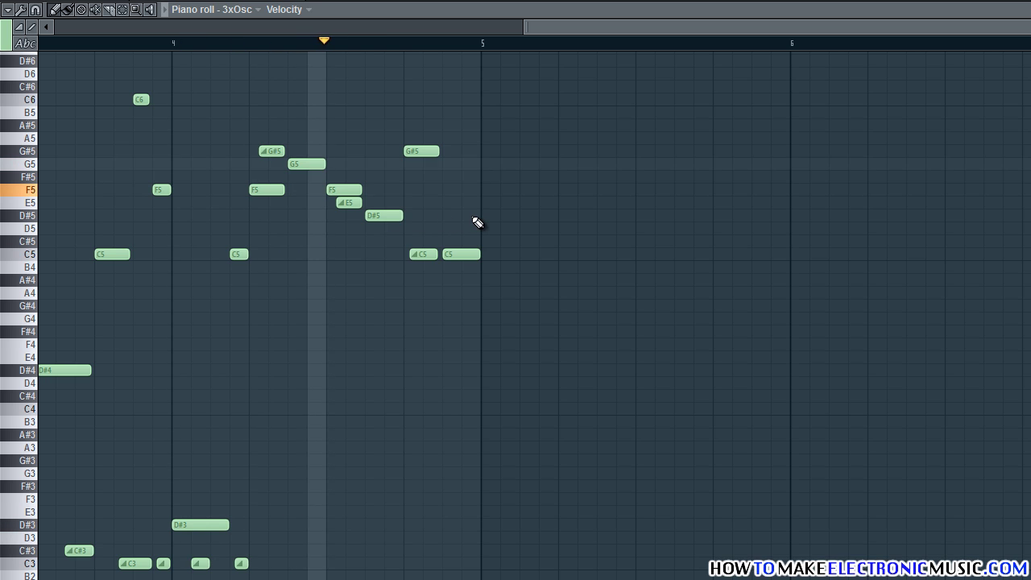
key(space)
key(space)
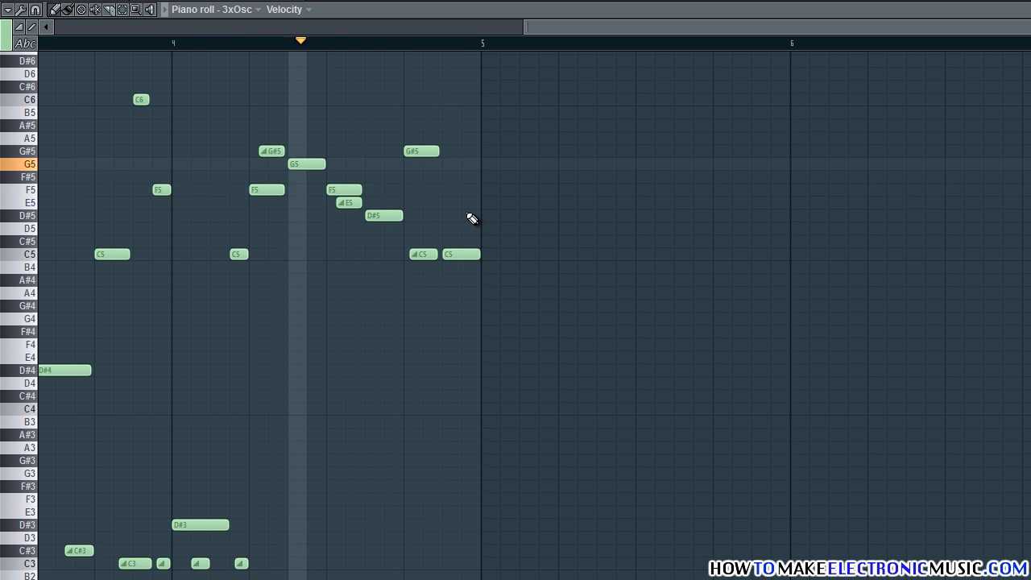
Step: Play back the four-bar sequence from the start, fit it all in view, and show the playlist
drag(570, 30, 443, 27)
click(87, 44)
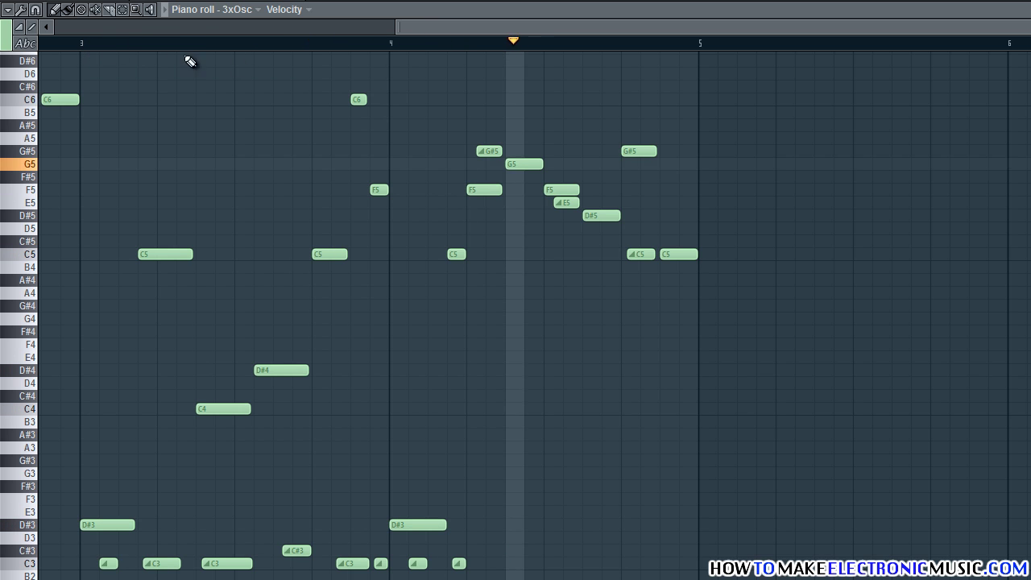
drag(461, 30, 76, 24)
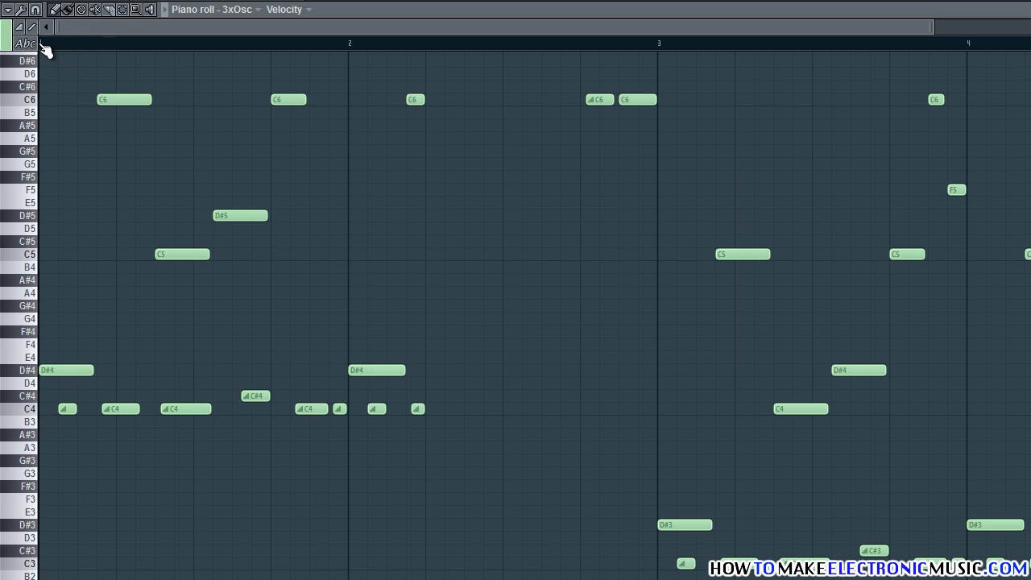
key(space)
drag(937, 27, 1030, 24)
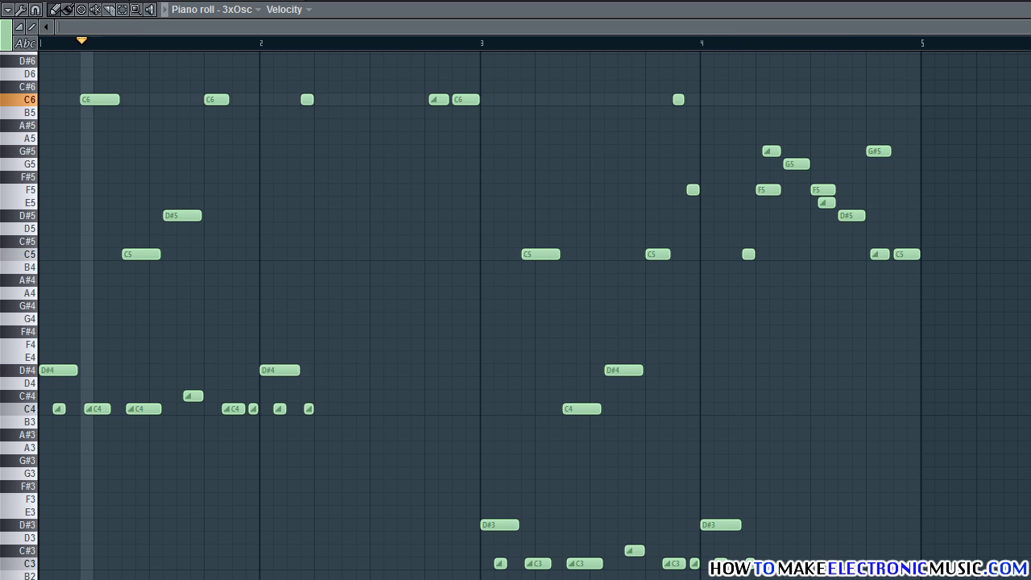
key(F5)
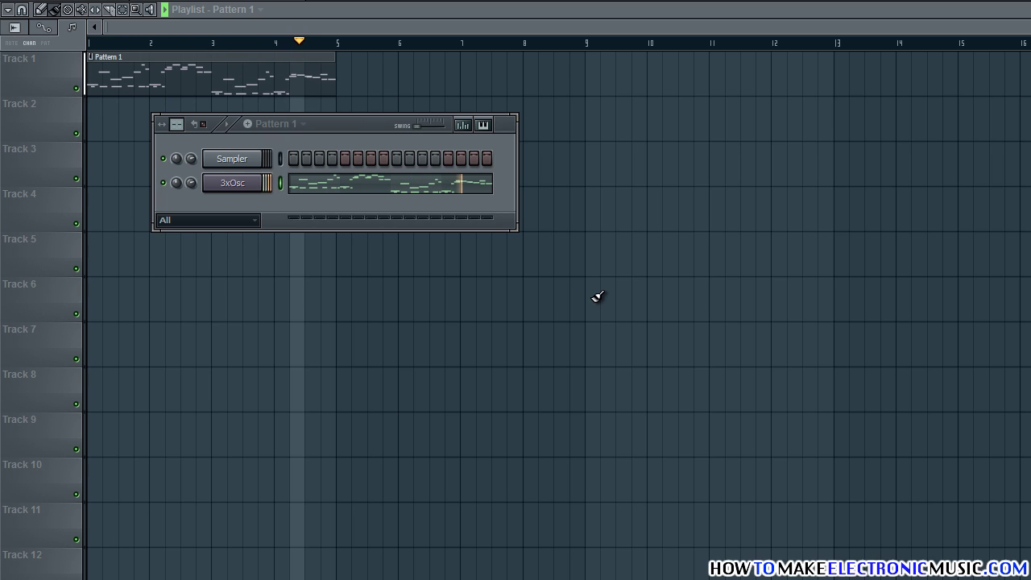
key(space)
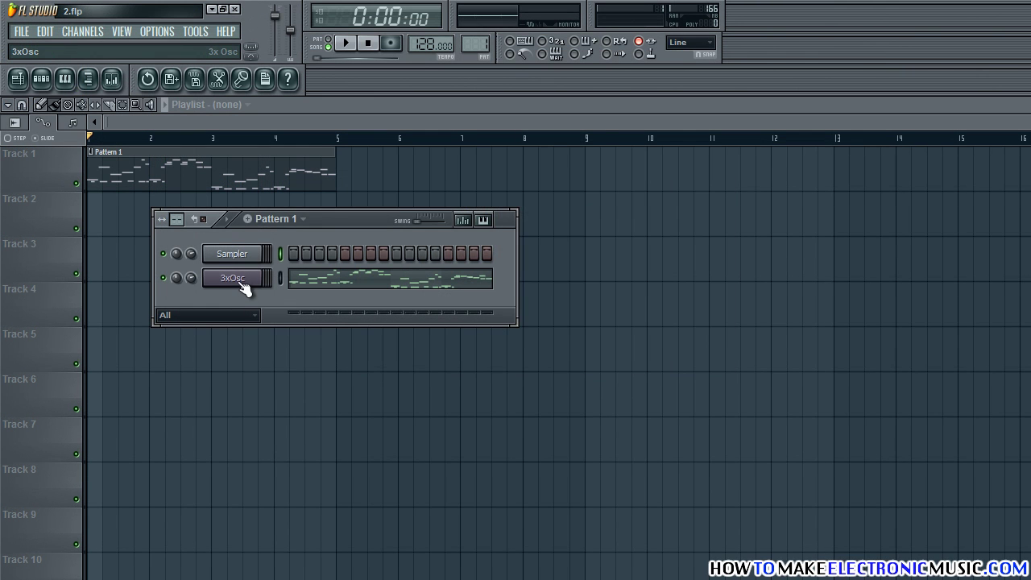
Step: Open the 3xOsc channel's instrument settings and enable the filter cutoff envelope
click(240, 185)
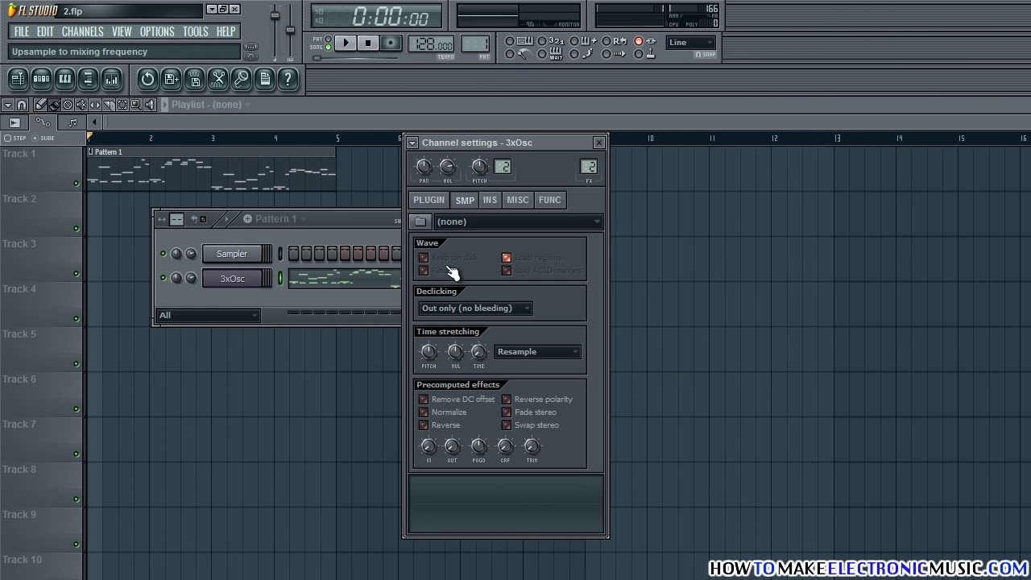
click(490, 201)
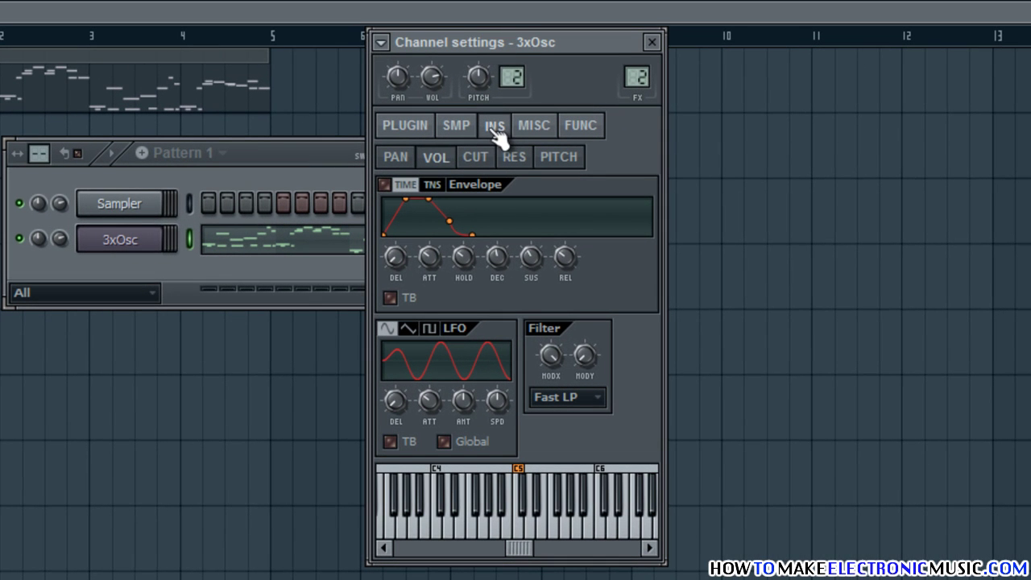
click(477, 178)
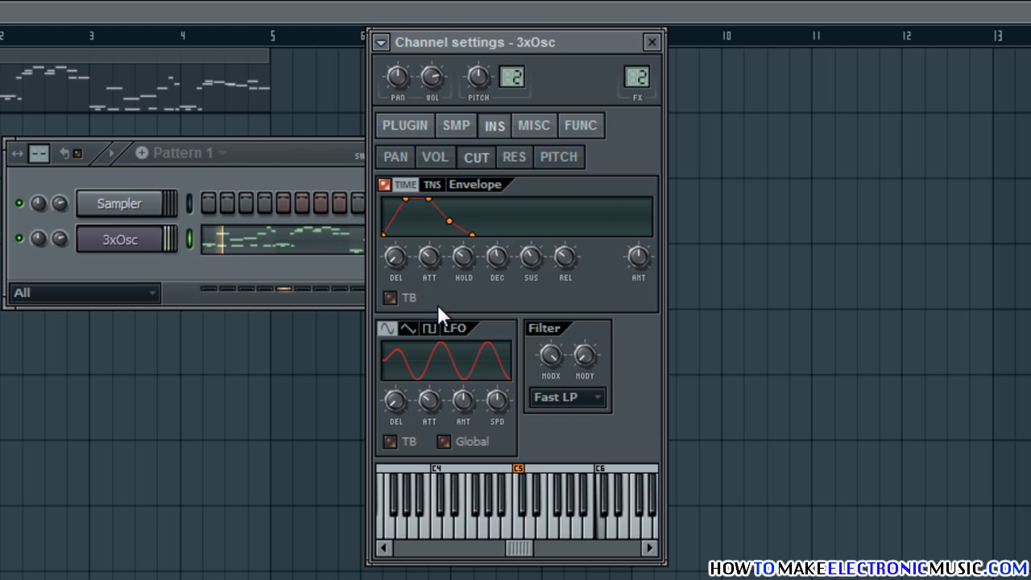
Step: Shorten the cutoff envelope's attack, raise its sustain to maximum, and lengthen its release during playback
drag(428, 259, 439, 302)
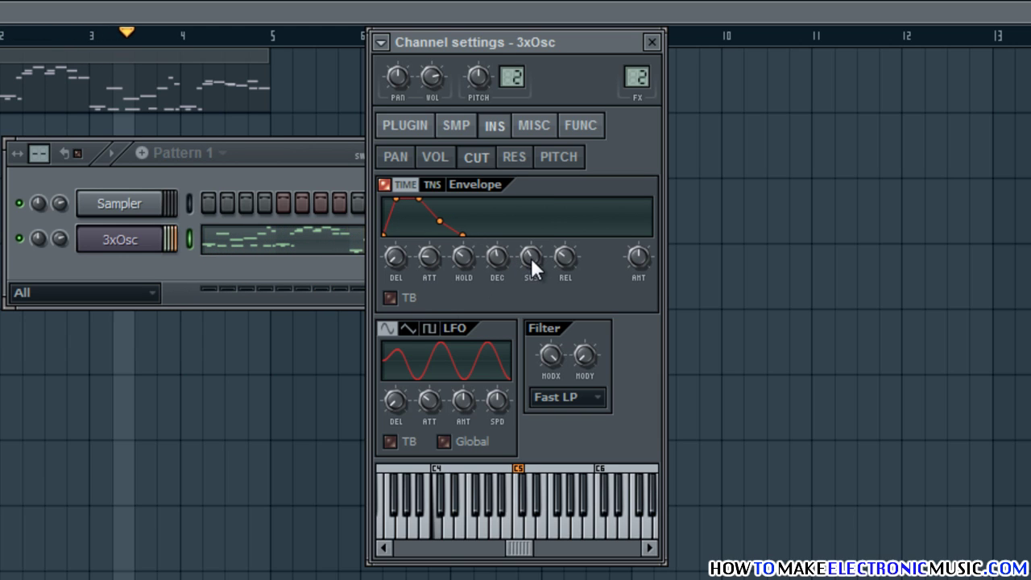
drag(531, 258, 526, 178)
mouse_move(567, 256)
mouse_down()
mouse_move(598, 16)
mouse_move(566, 257)
mouse_up()
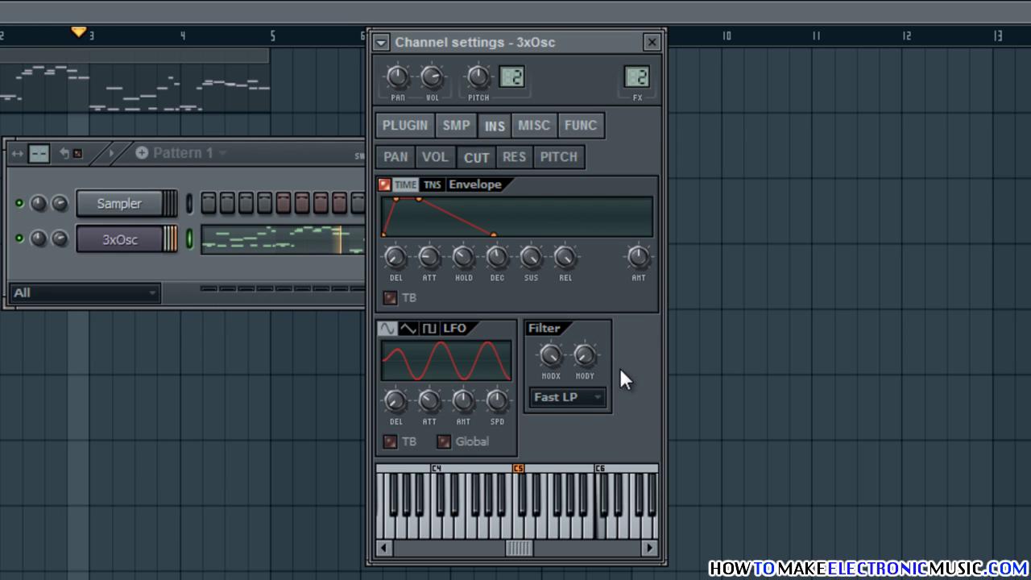
Step: Close the 3xOsc channel settings and open the Fruity Flanger effect on the 3xOsc mixer track
click(653, 42)
key(F6)
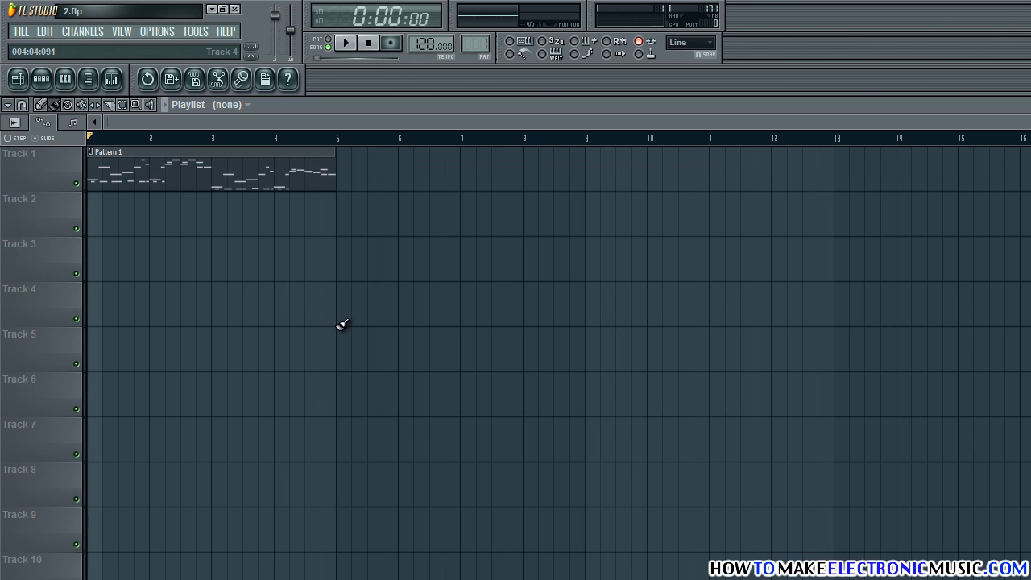
key(F9)
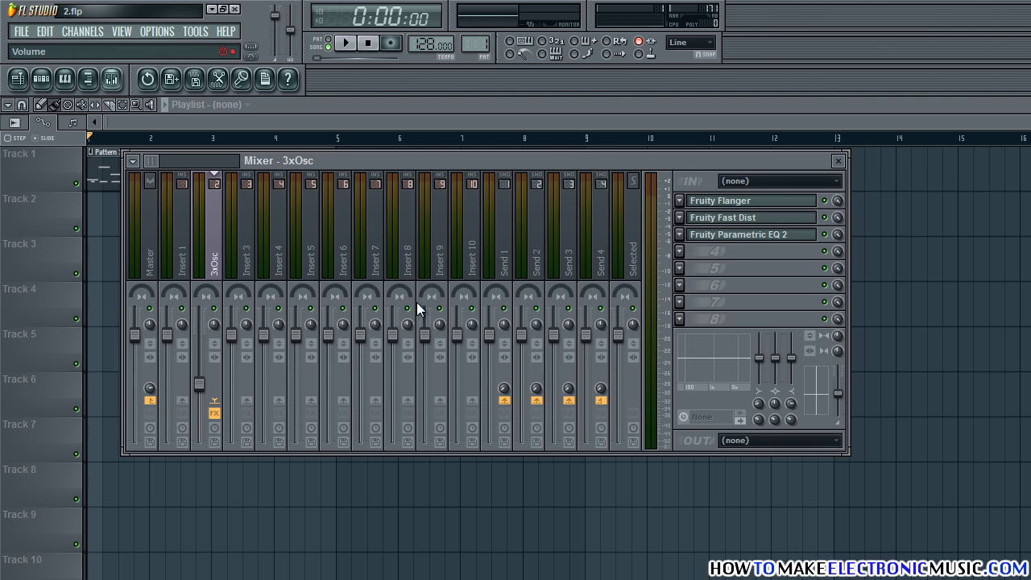
click(768, 204)
click(838, 161)
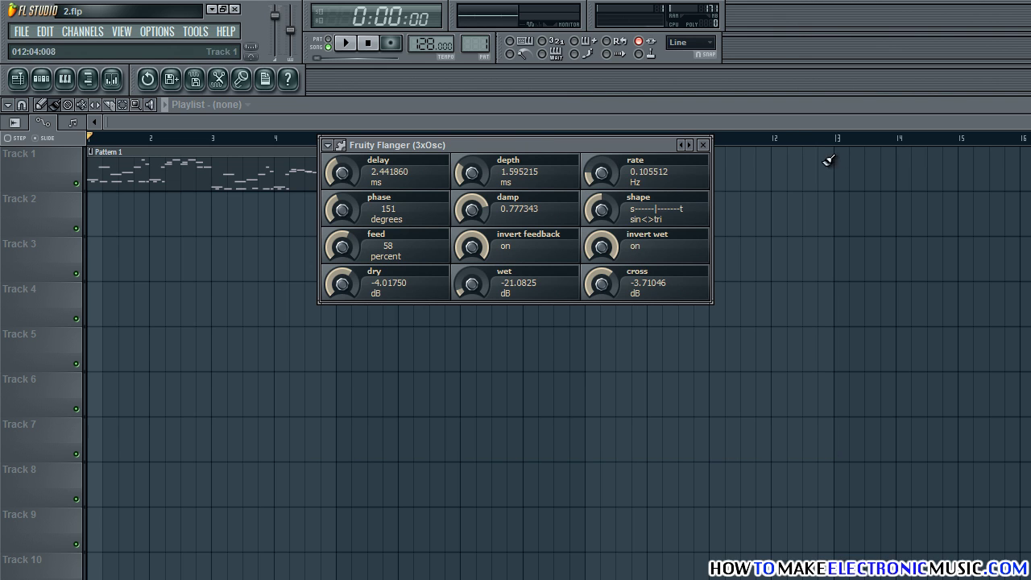
Step: Start playback and set the flanger's delay to about 3.47 ms, rate to about 1.28 Hz and depth to about 2.19 ms
key(space)
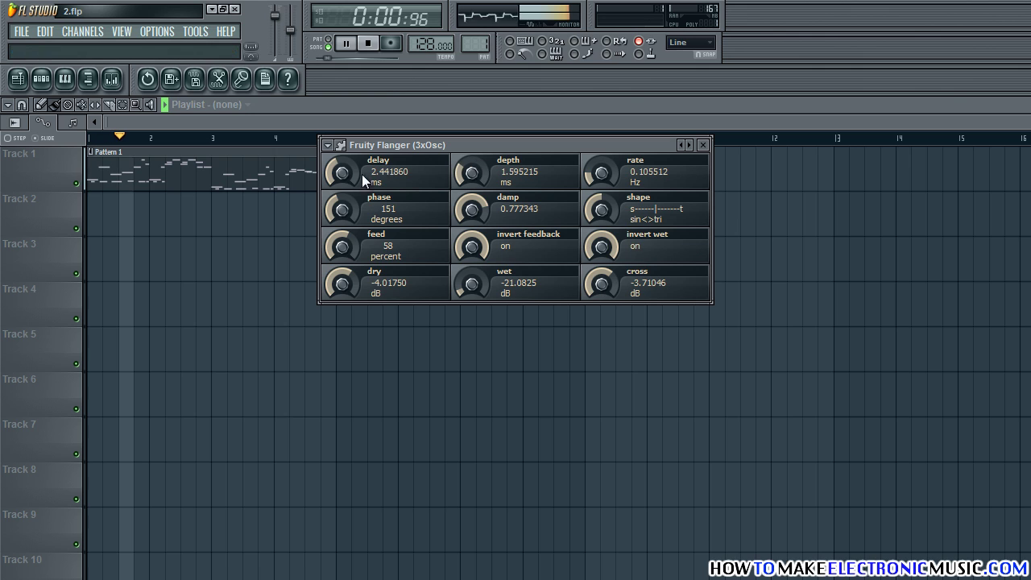
drag(337, 175, 397, 169)
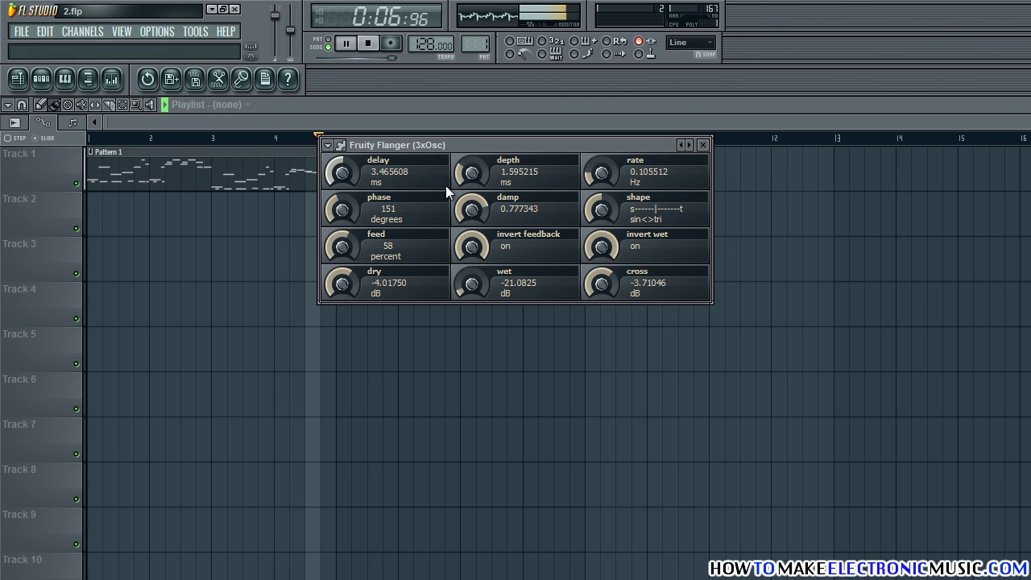
drag(471, 173, 456, 120)
drag(601, 172, 572, 44)
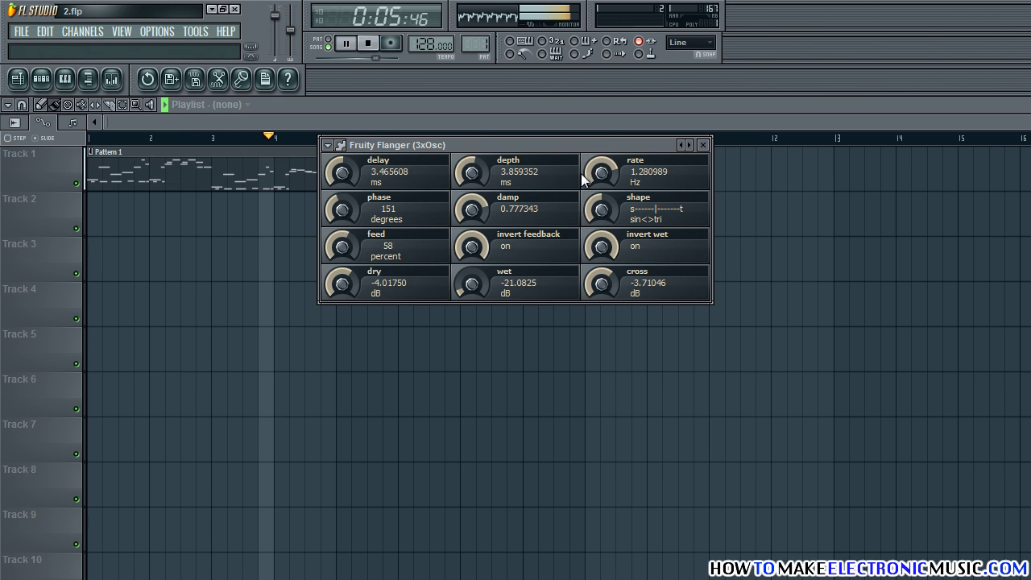
drag(483, 158, 475, 287)
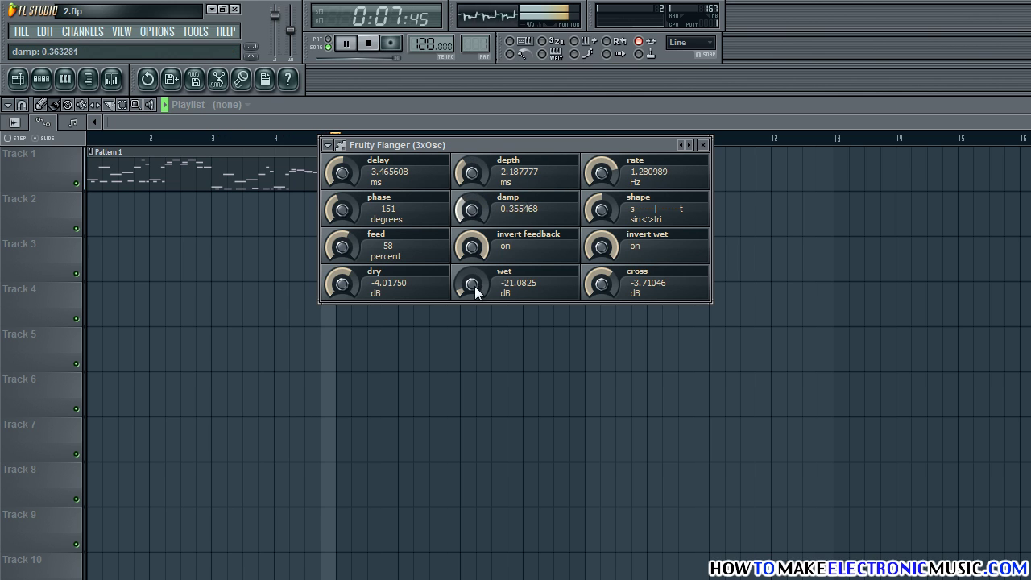
Step: Set the flanger's damp to about 0.73, phase to 335 degrees, delay to about 0.18 ms and feed to 82 percent, then stop and close it
drag(475, 334, 472, 205)
drag(347, 210, 367, 105)
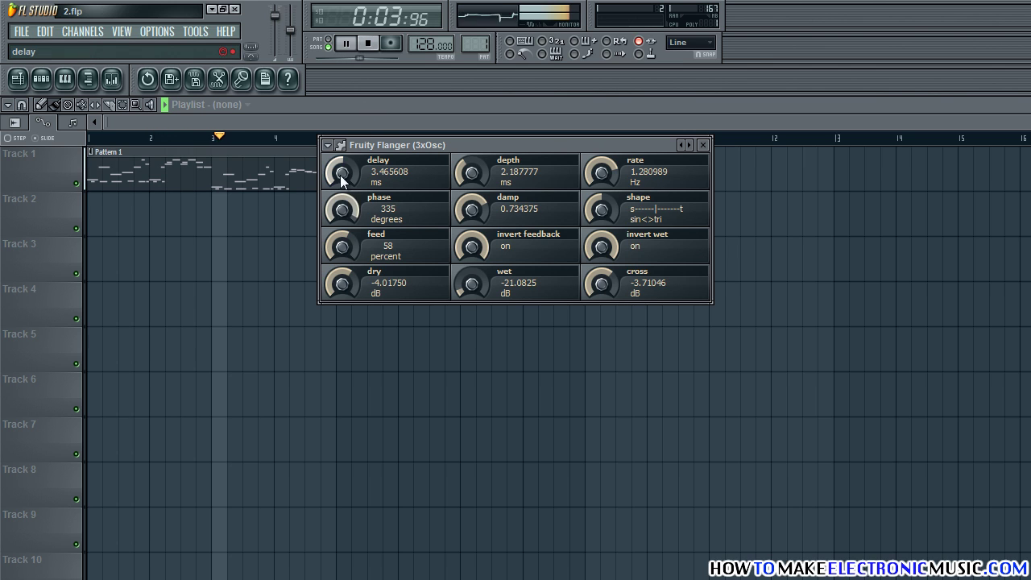
drag(342, 174, 360, 306)
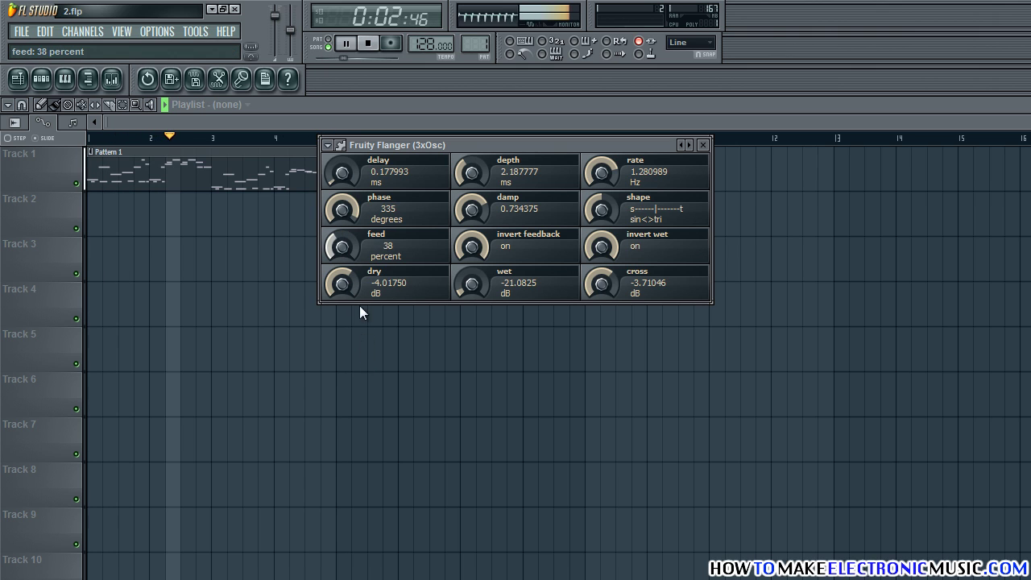
mouse_move(336, 207)
mouse_down()
mouse_move(330, 184)
mouse_move(336, 201)
mouse_up()
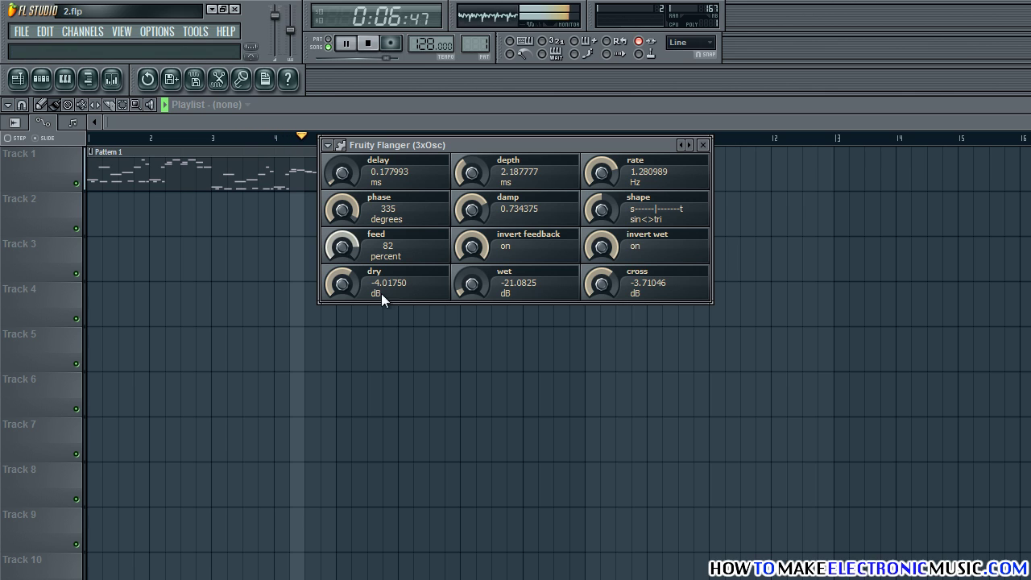
key(space)
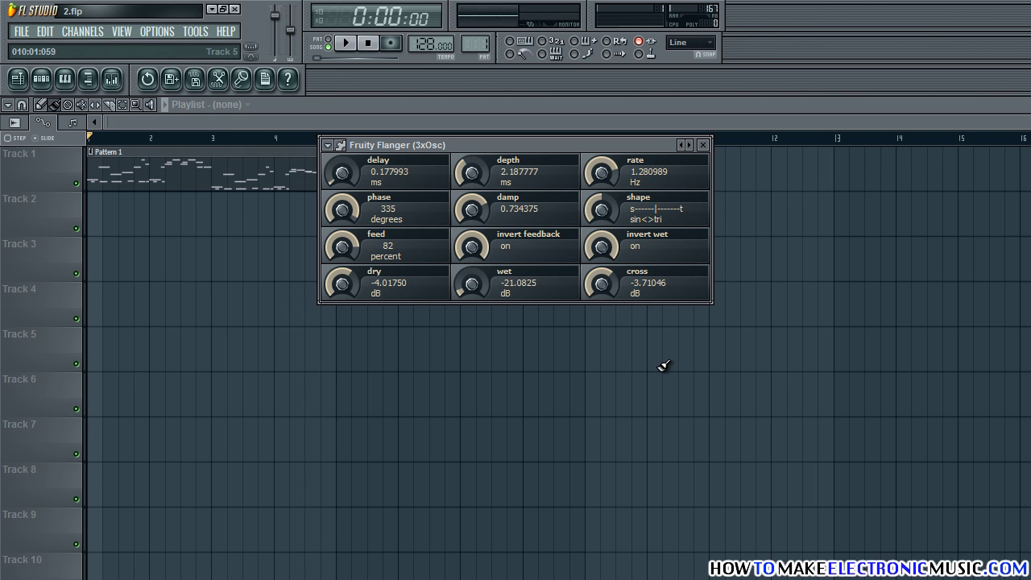
click(703, 145)
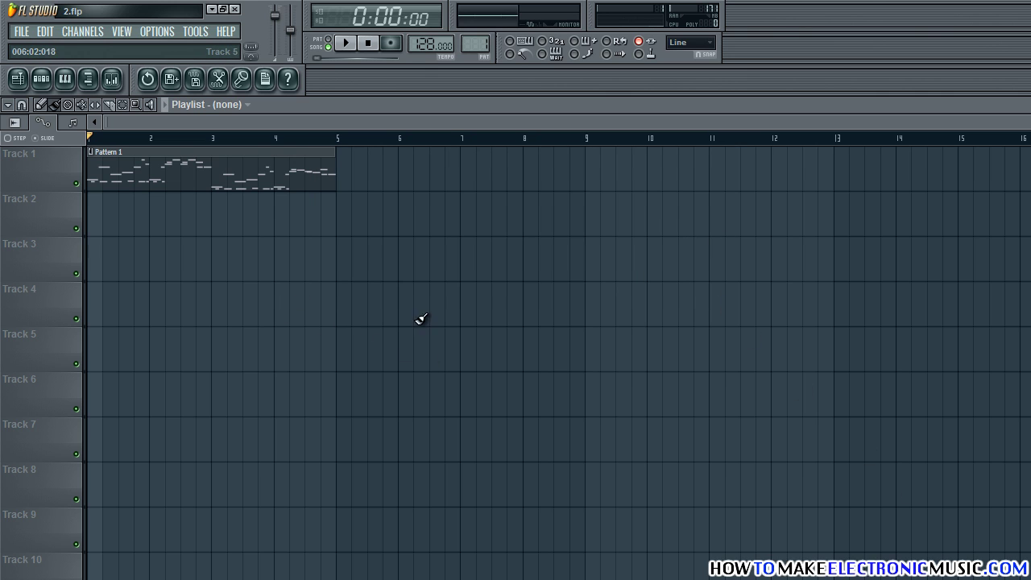
Step: Reopen the 3xOsc track's Fruity Flanger and, during playback, set delay to about 3.47 ms, depth to about 2.19 ms and rate to about 1.28 Hz
key(F9)
click(768, 202)
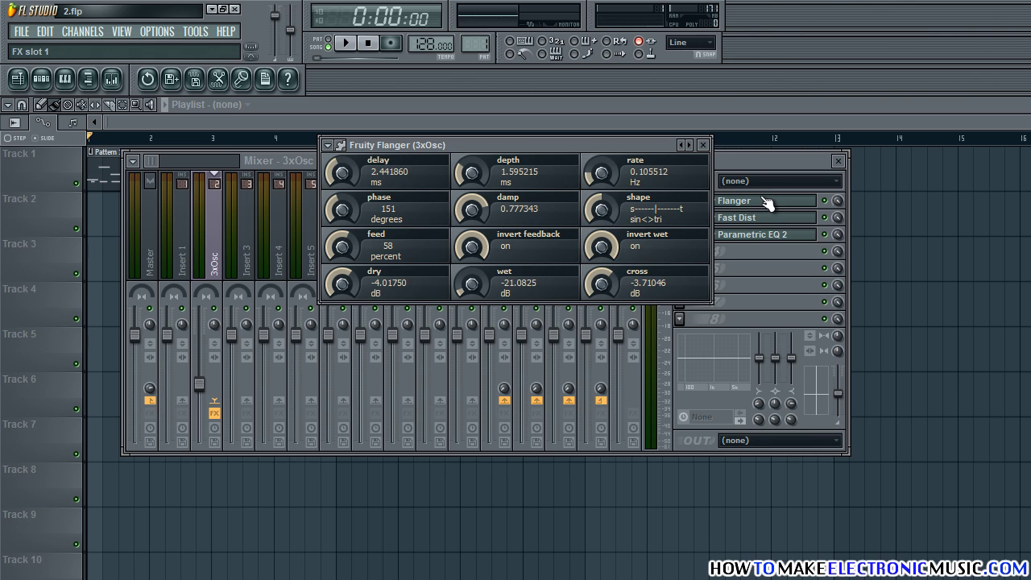
click(838, 160)
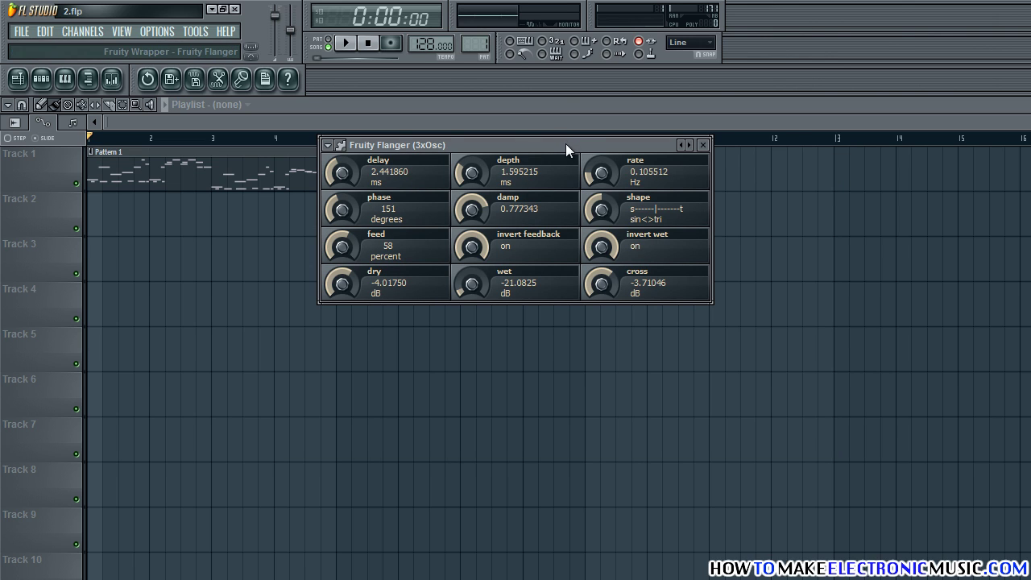
key(space)
drag(337, 180, 401, 181)
drag(473, 172, 456, 153)
drag(591, 173, 575, 41)
drag(499, 155, 497, 179)
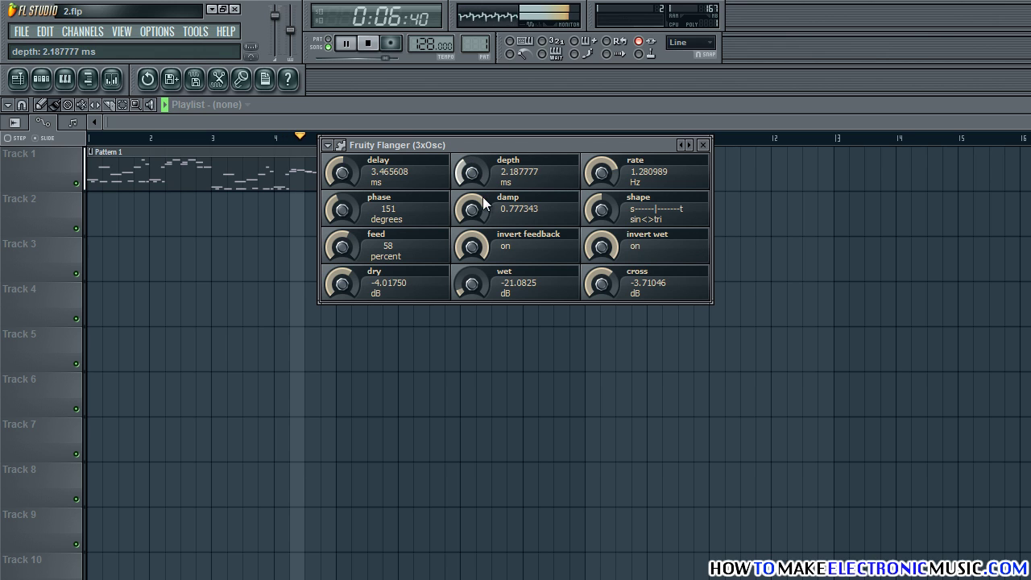
Step: Set the flanger's damp to about 0.73, phase to 335 degrees, feed to 82 percent and delay to about 0.18 ms, and close it
mouse_move(472, 211)
mouse_down()
mouse_move(476, 333)
mouse_move(452, 213)
mouse_up()
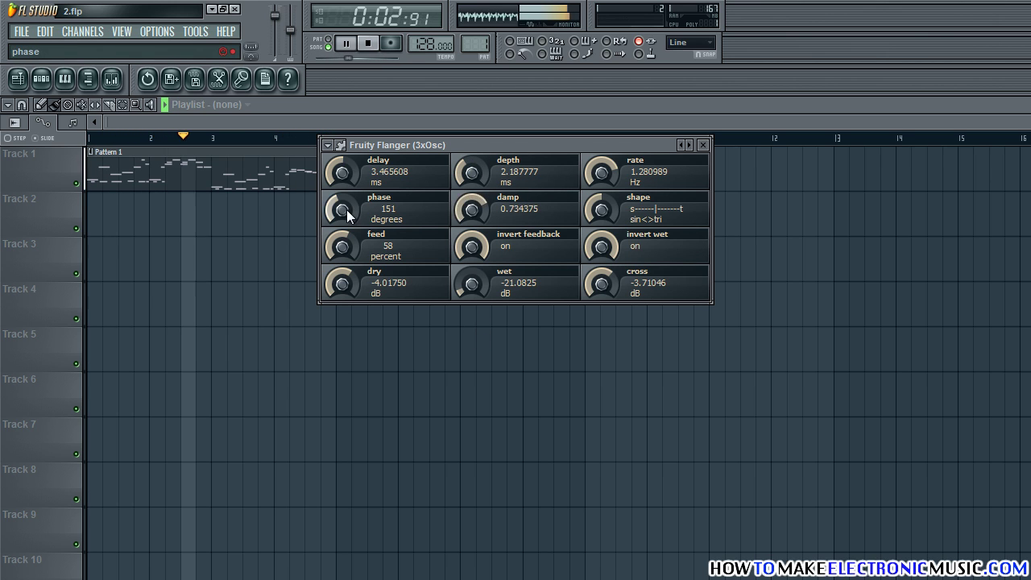
drag(347, 210, 364, 114)
mouse_move(340, 176)
mouse_down()
mouse_move(358, 282)
mouse_move(342, 263)
mouse_move(369, 367)
mouse_move(330, 183)
mouse_move(332, 195)
mouse_up()
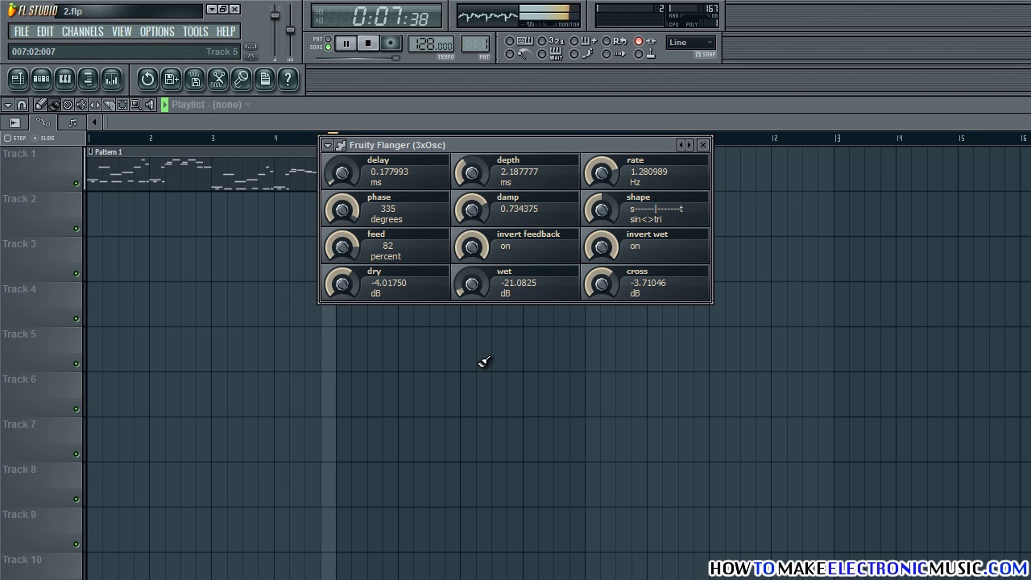
key(space)
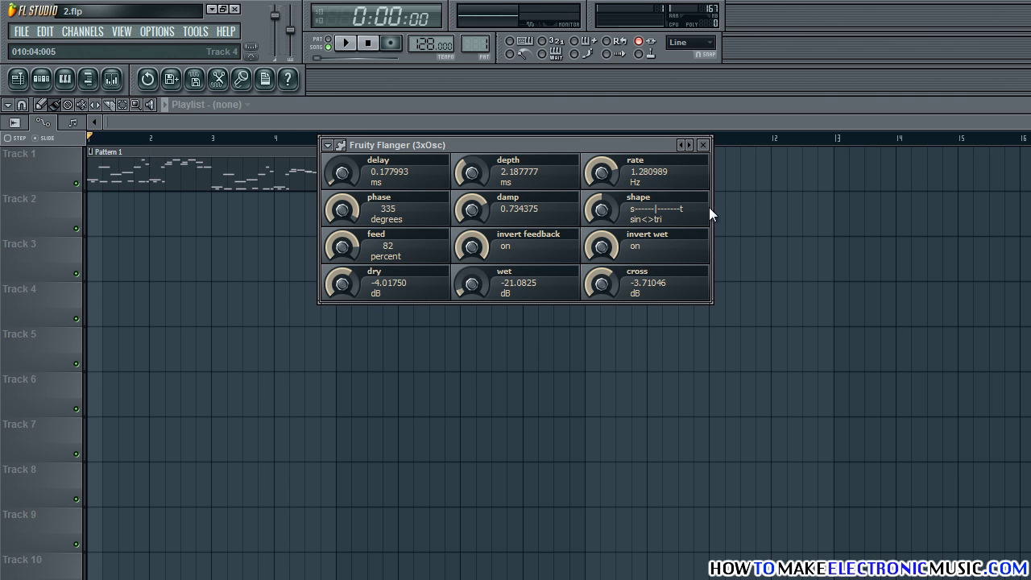
click(704, 145)
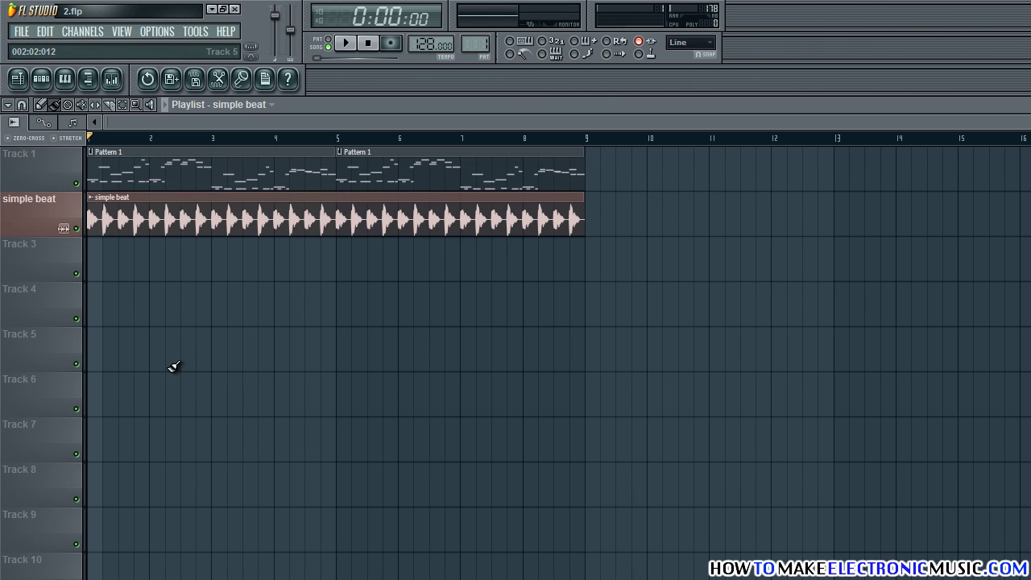
Step: Play back the eight-bar arrangement of the melody pattern with the simple beat, and stop it
key(space)
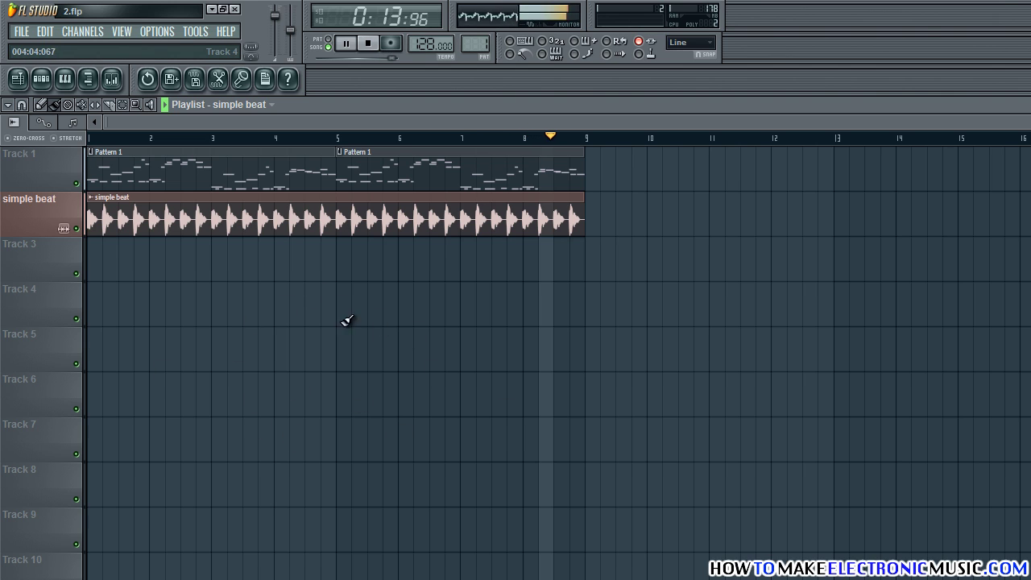
key(space)
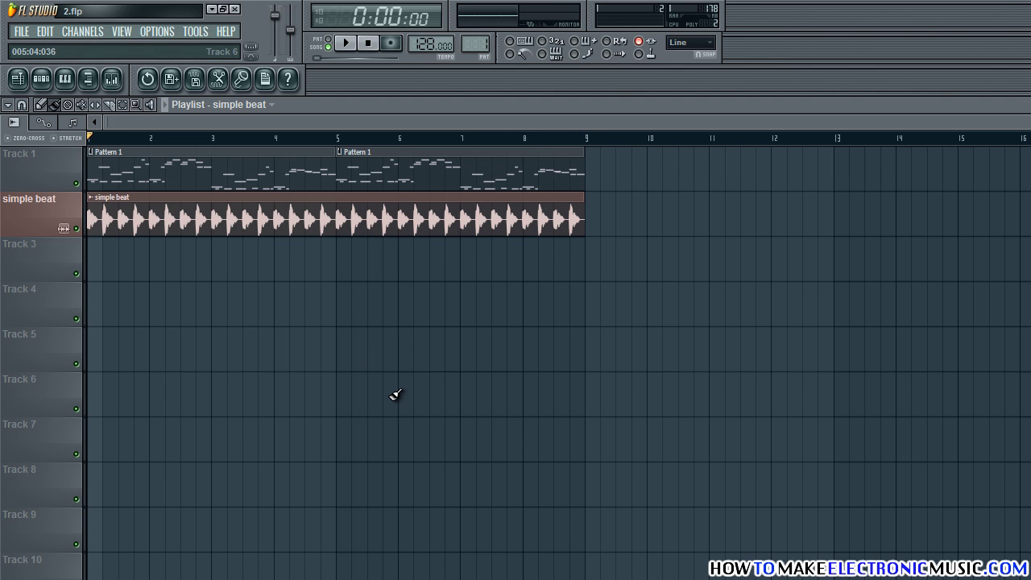